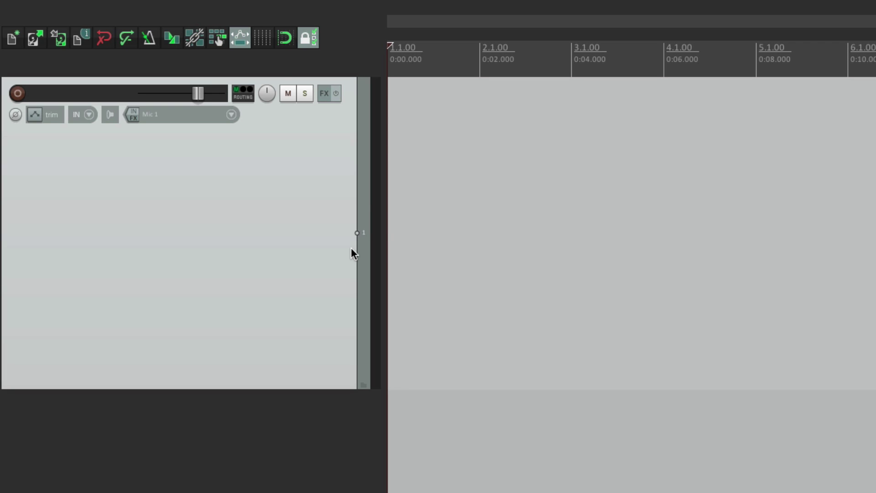
- Add the VSTi Kontakt 5 (8 out) instrument to Track 1's FX chain
{"action": "left_click", "coordinate": [325, 94]}
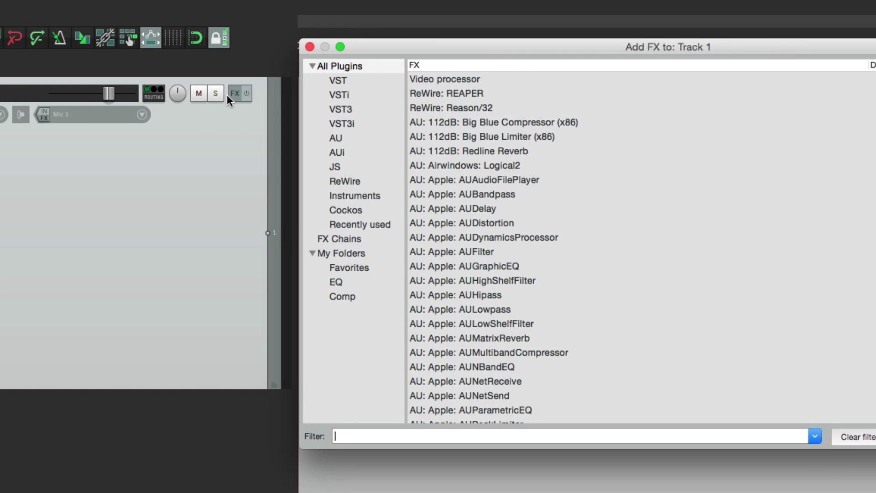
{"action": "left_click", "coordinate": [170, 196]}
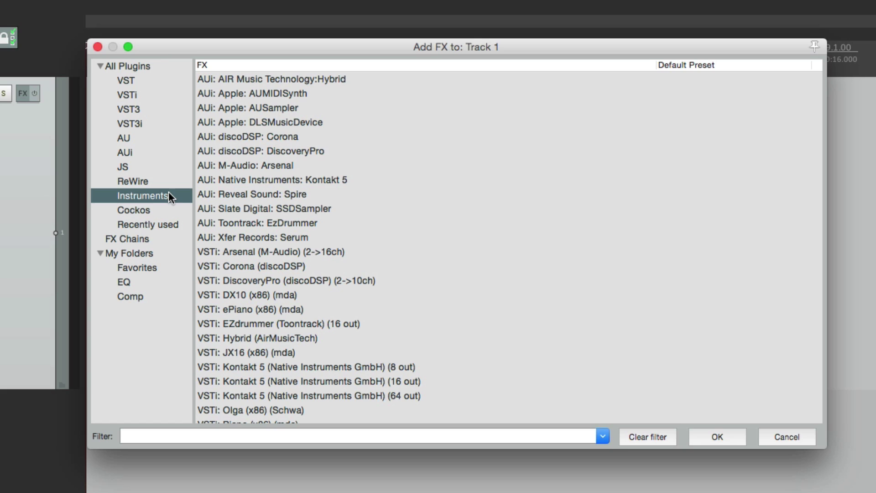
{"action": "scroll", "coordinate": [338, 254], "scroll_direction": "down", "scroll_amount": 3}
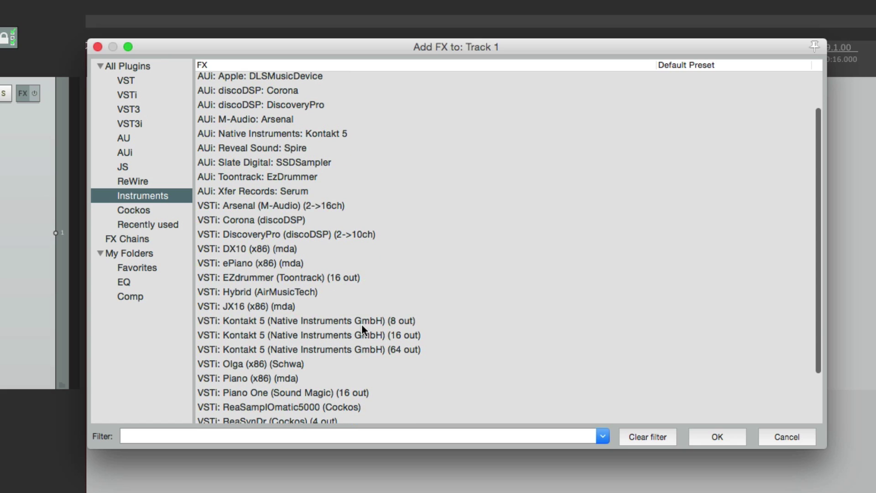
{"action": "left_click", "coordinate": [361, 323]}
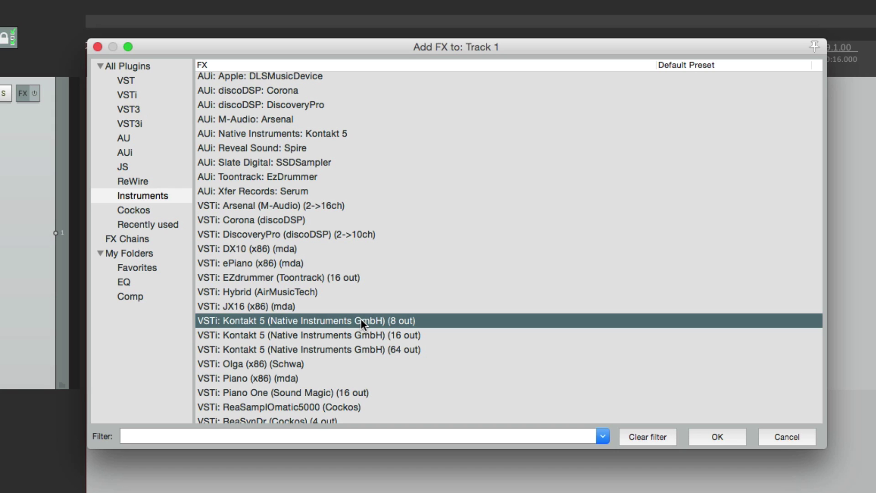
{"action": "double_click", "coordinate": [361, 318]}
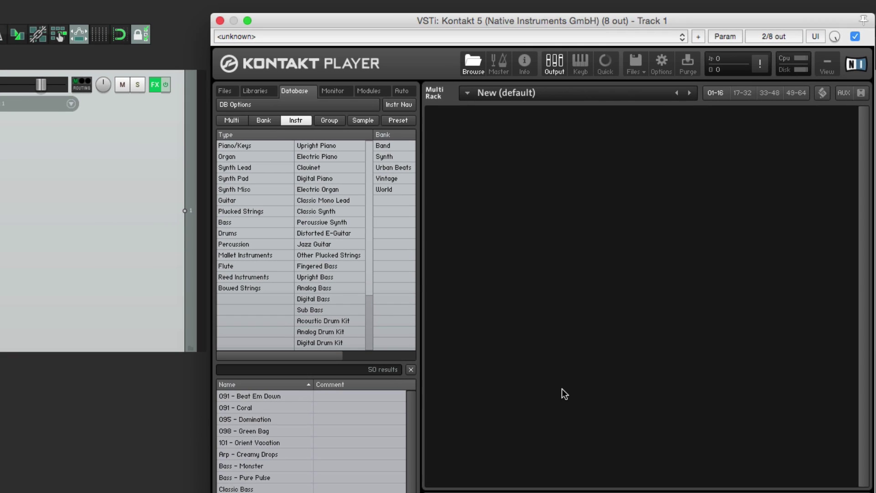
- Filter the Kontakt library to Drums and load Funk Kit into the Multi Rack
{"action": "left_click", "coordinate": [268, 231]}
{"action": "left_click", "coordinate": [240, 478]}
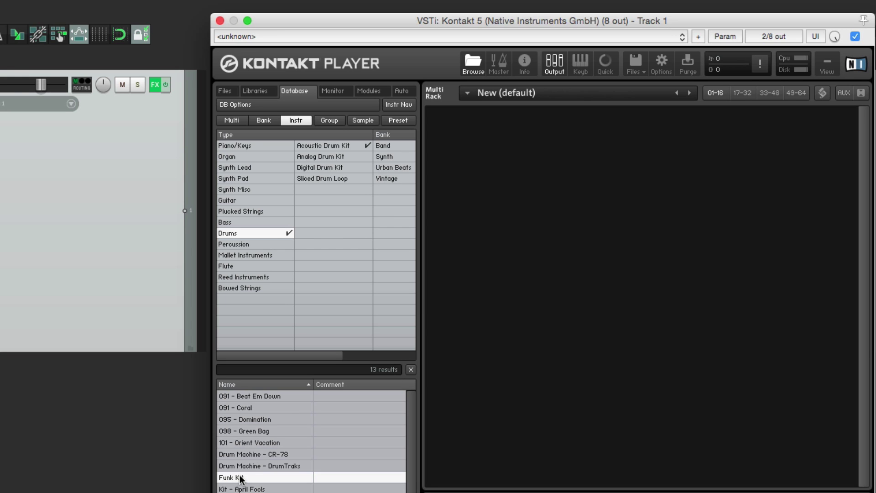
{"action": "left_click_drag", "start_coordinate": [240, 478], "coordinate": [567, 350]}
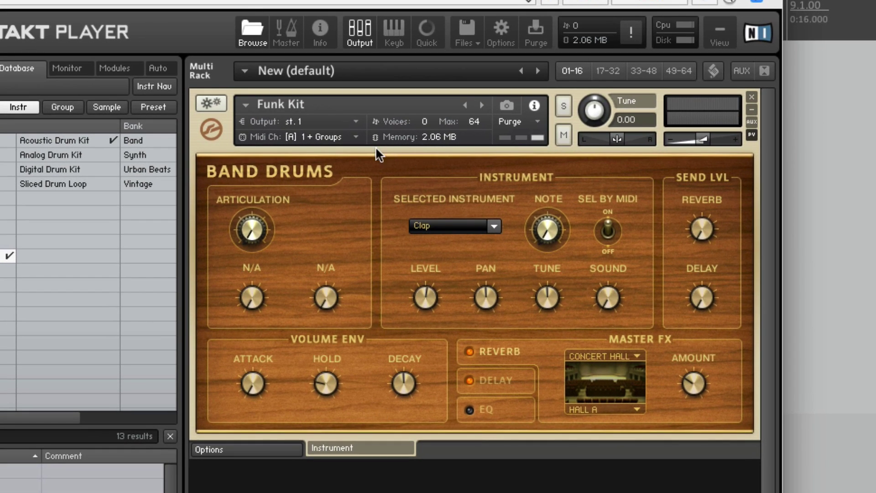
- Set the Funk Kit's Midi Ch to omni
{"action": "left_click", "coordinate": [384, 137]}
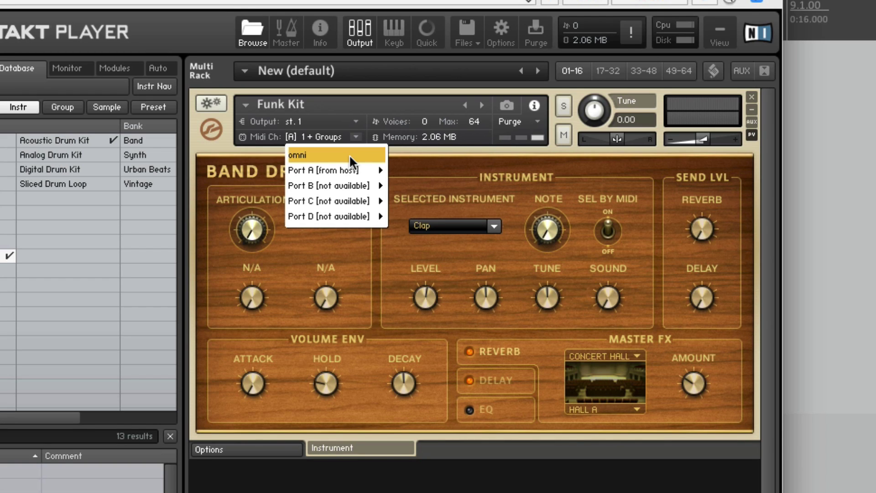
{"action": "left_click", "coordinate": [350, 154]}
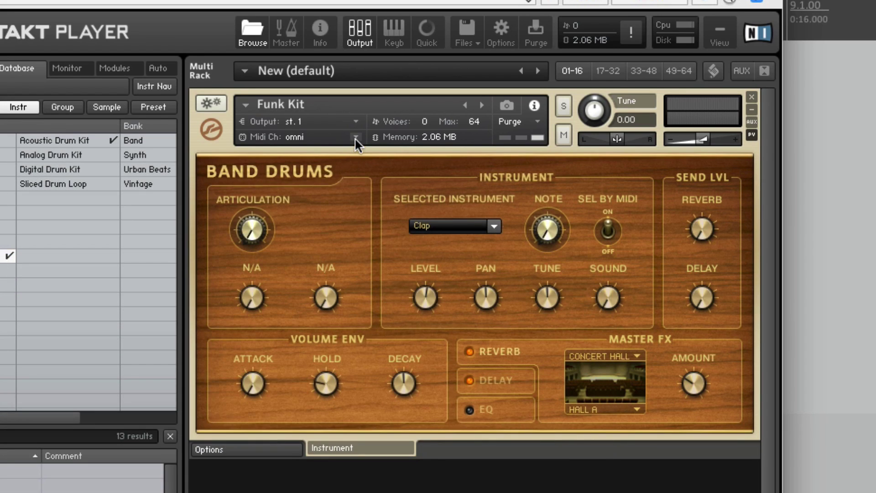
{"action": "left_click", "coordinate": [355, 137]}
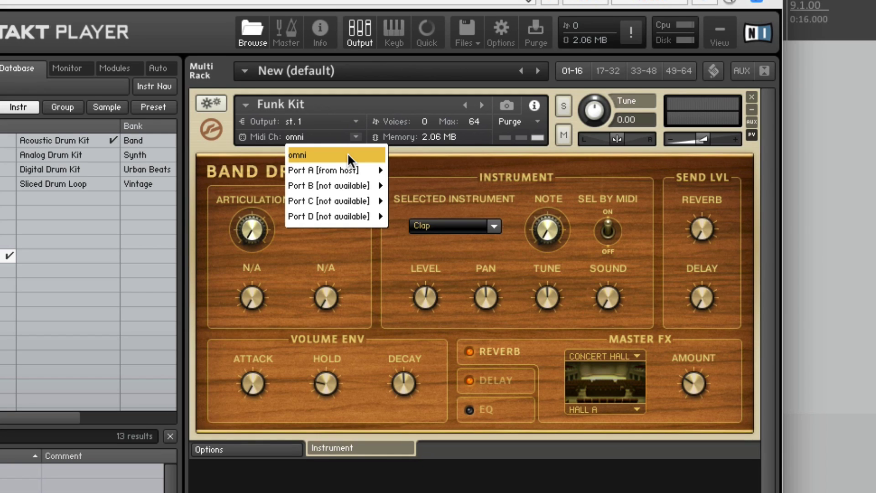
{"action": "left_click", "coordinate": [347, 154]}
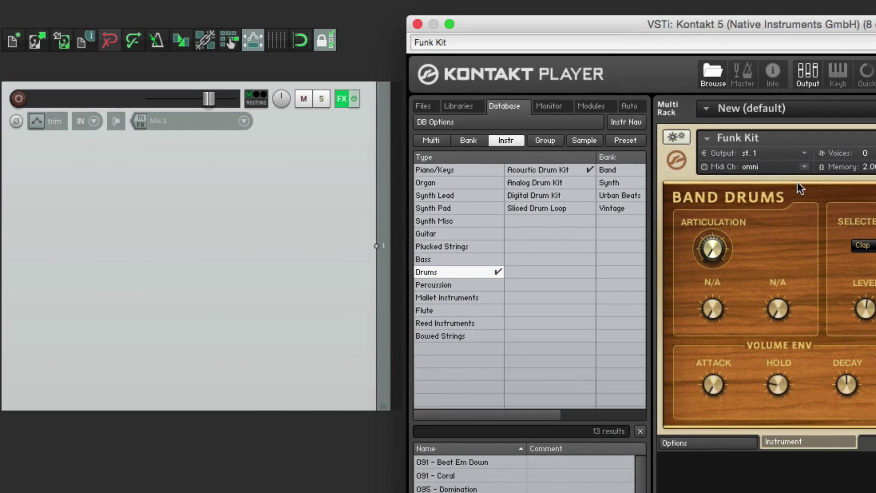
- Set Track 1's input to MIDI M-Audio USB Axiom 49 Port 1, All Channels, and record-arm it
{"action": "left_click", "coordinate": [243, 121]}
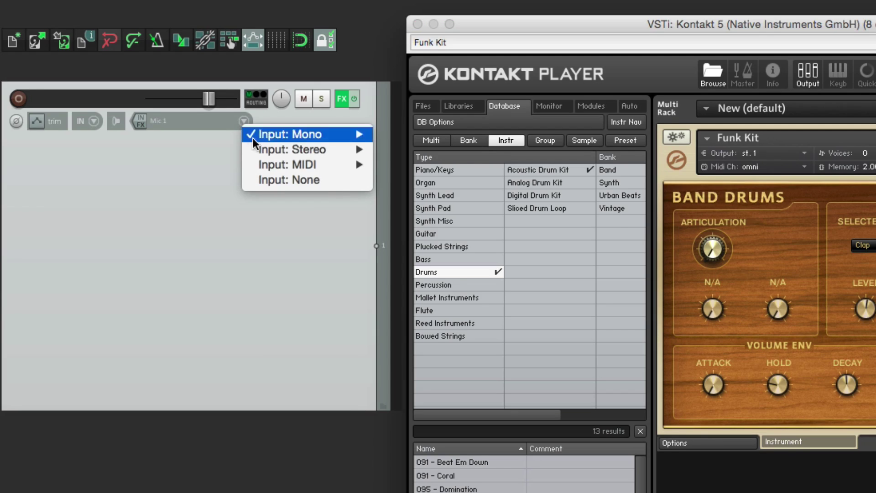
{"action": "mouse_move", "coordinate": [250, 162]}
{"action": "mouse_move", "coordinate": [387, 164]}
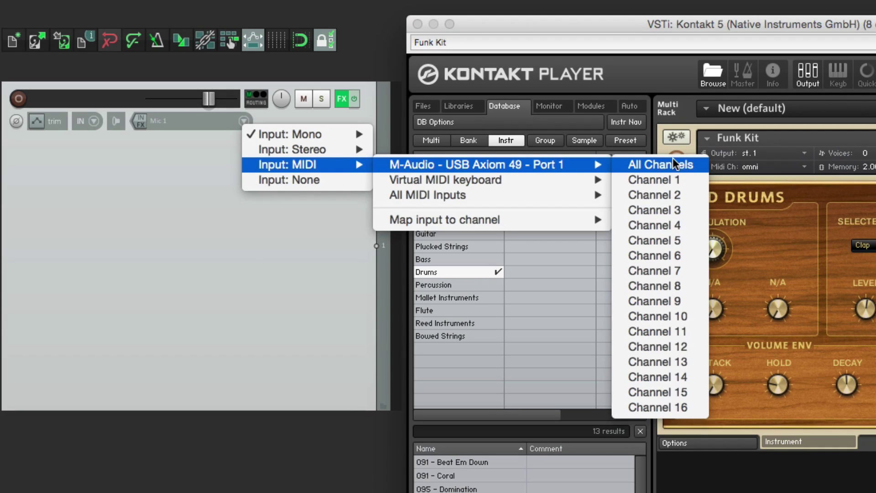
{"action": "left_click", "coordinate": [697, 164]}
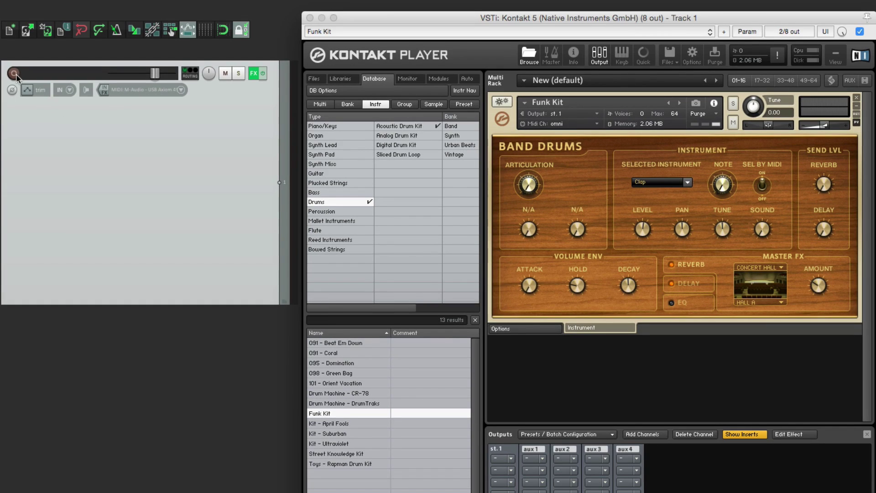
{"action": "left_click", "coordinate": [15, 74]}
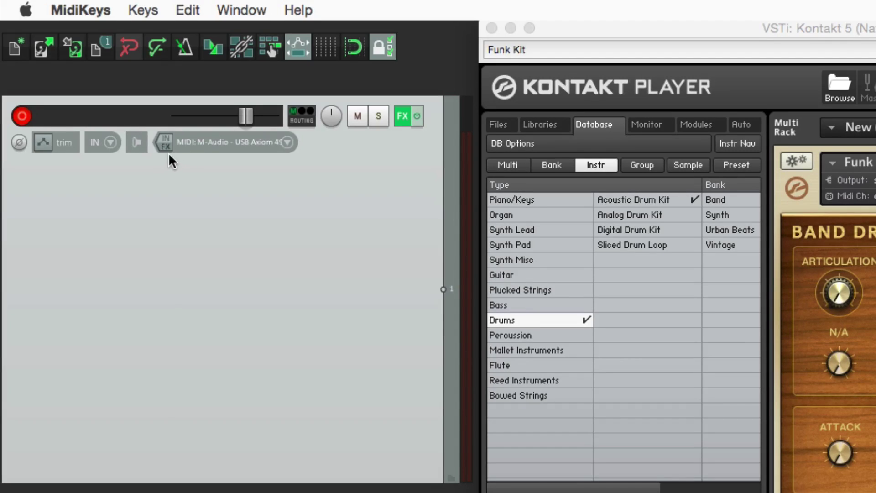
- Add JS: MIDI Map To Key v2 to Track 1's input FX chain, filtering plugins by 'midi'
{"action": "left_click", "coordinate": [163, 143]}
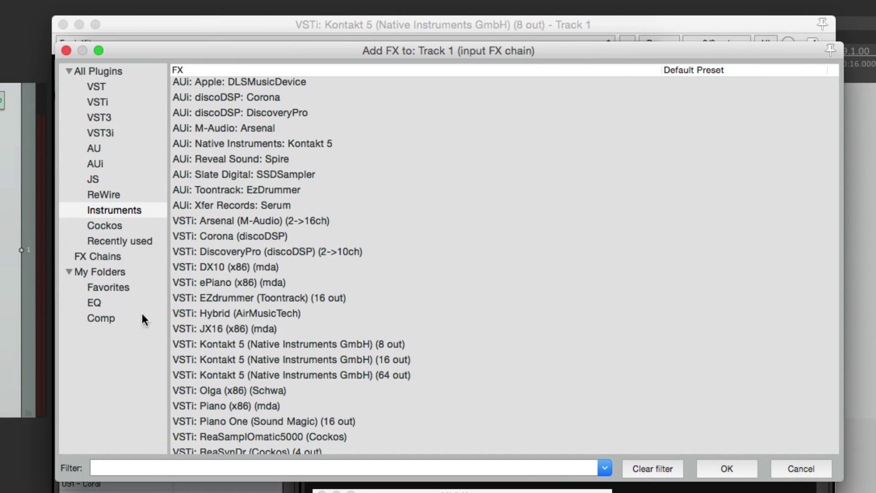
{"action": "left_click", "coordinate": [117, 75]}
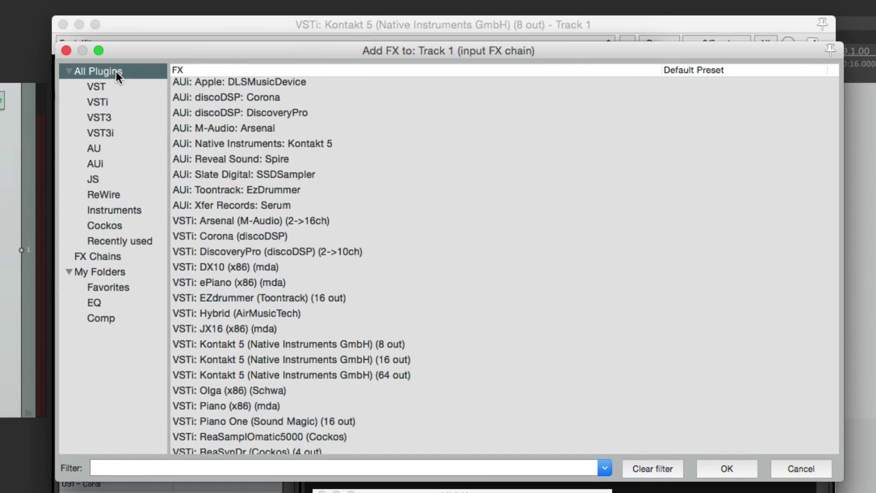
{"action": "left_click", "coordinate": [187, 466]}
{"action": "type", "text": "midi"}
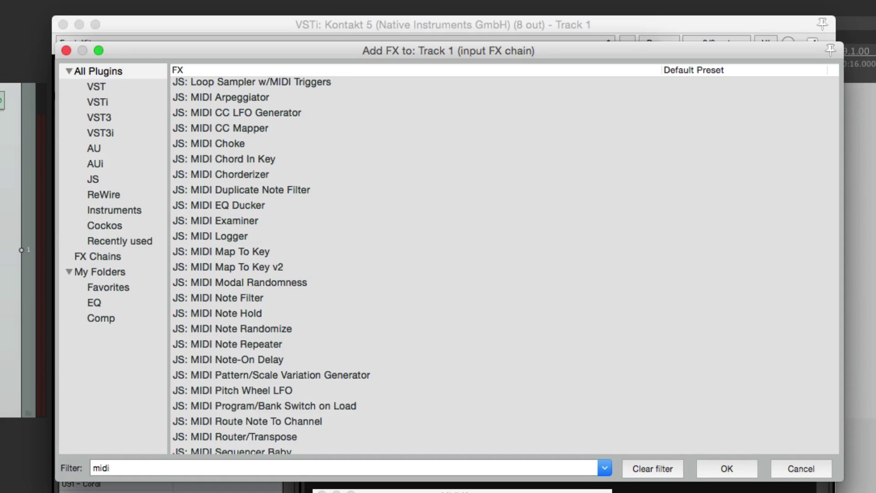
{"action": "scroll", "coordinate": [401, 269], "scroll_direction": "down", "scroll_amount": 2}
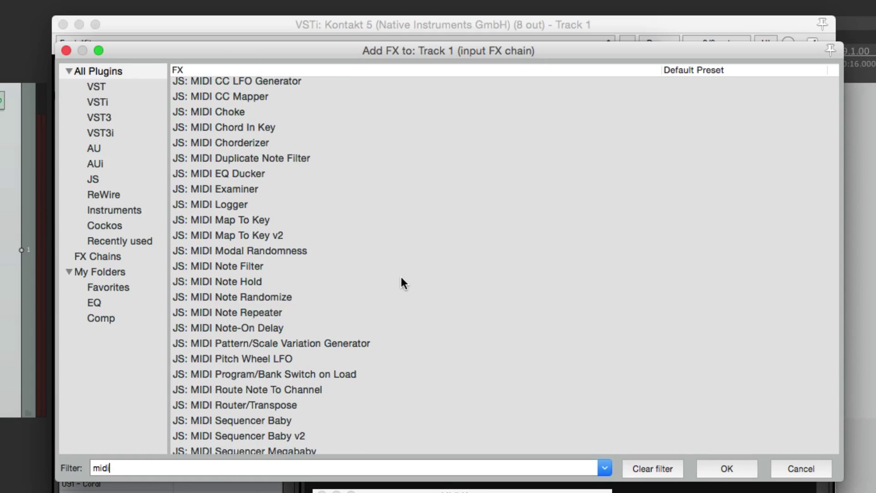
{"action": "left_click", "coordinate": [294, 236]}
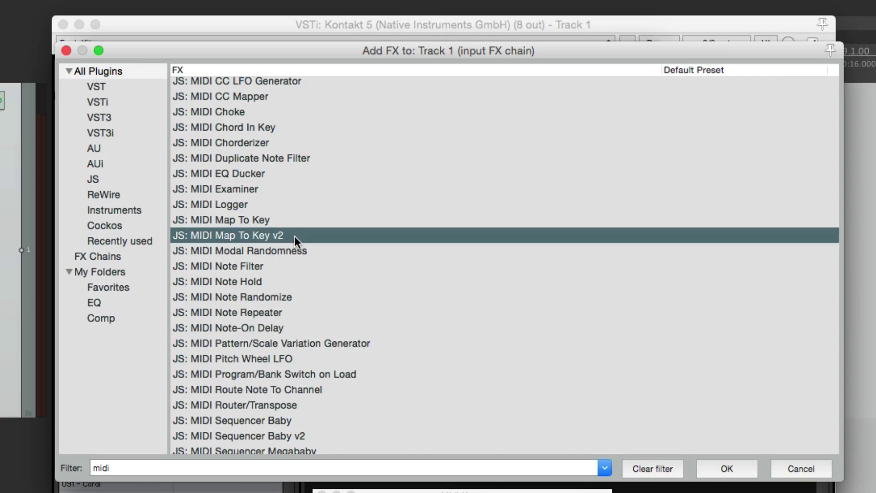
{"action": "double_click", "coordinate": [294, 237]}
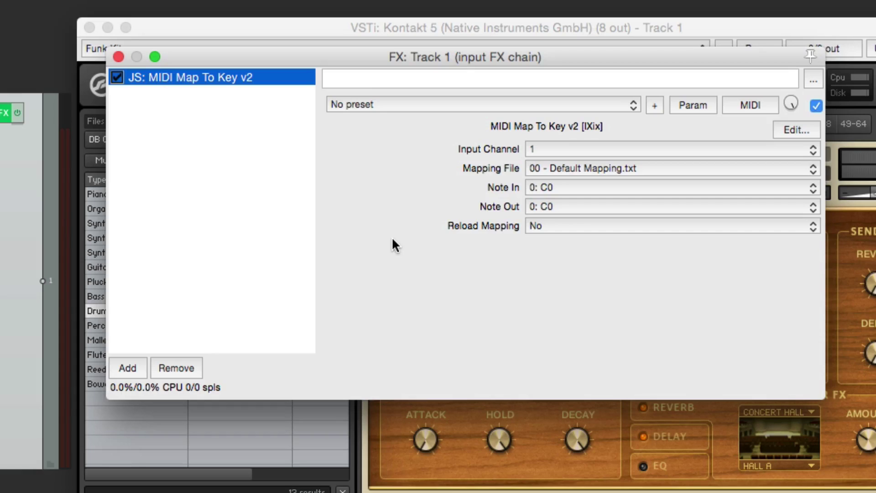
- Set MIDI Map To Key v2's Input Channel to 10, keeping 00 - Default Mapping.txt
{"action": "left_click", "coordinate": [567, 153]}
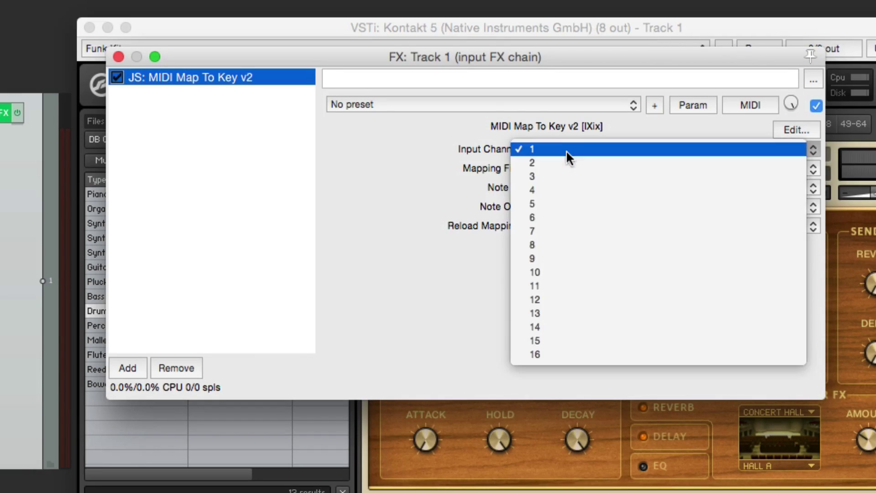
{"action": "left_click", "coordinate": [567, 271]}
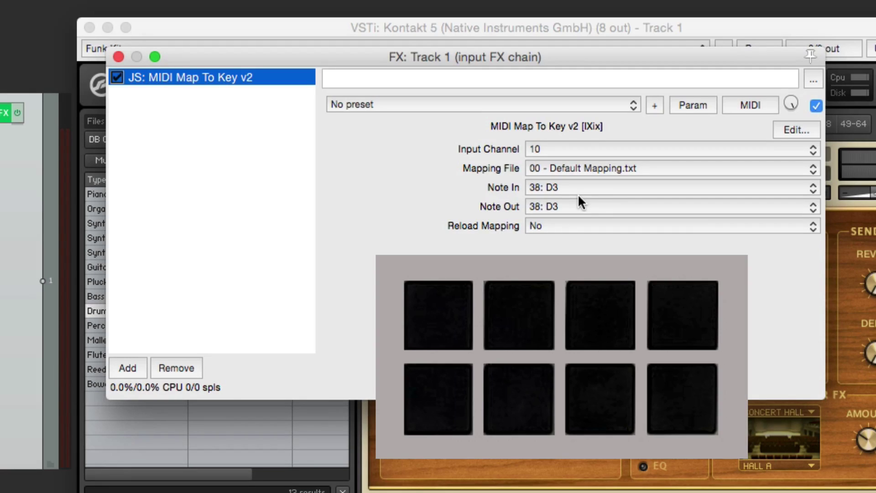
{"action": "key", "text": "super+Tab"}
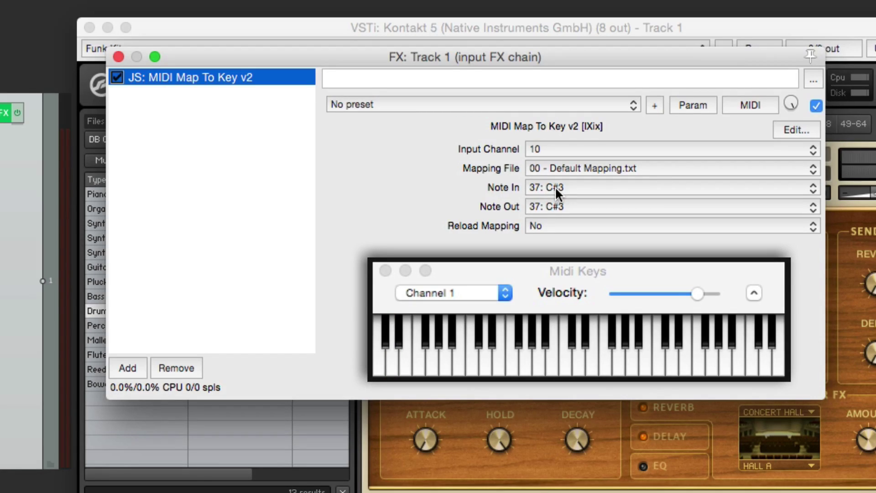
{"action": "left_click", "coordinate": [594, 171]}
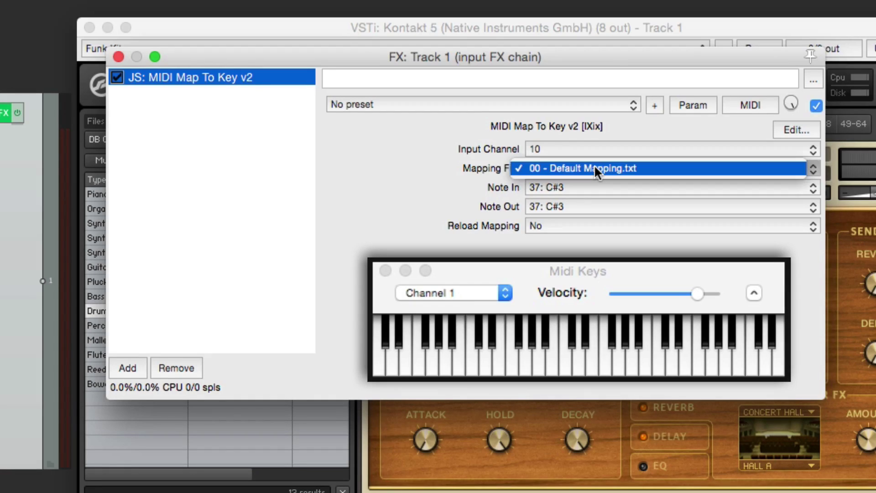
{"action": "left_click", "coordinate": [594, 168]}
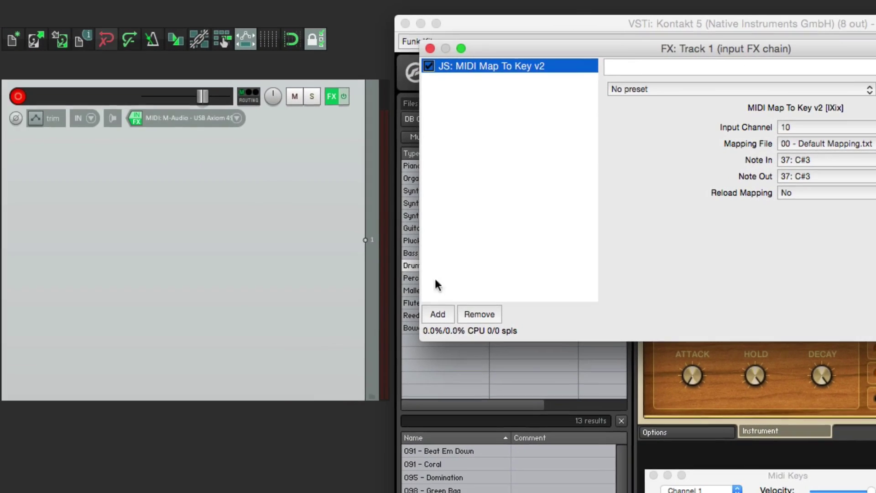
- Show REAPER's resource path in Finder and go into Data > IX_keymaps
{"action": "left_click", "coordinate": [288, 452]}
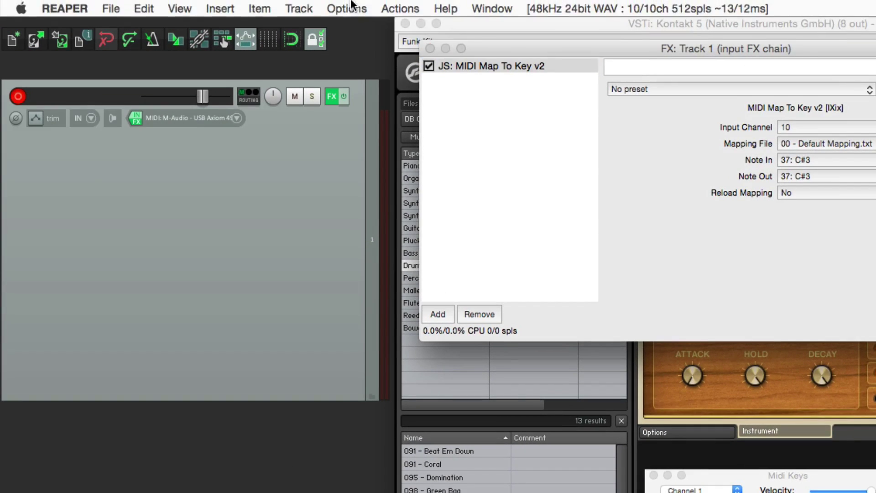
{"action": "left_click", "coordinate": [340, 7]}
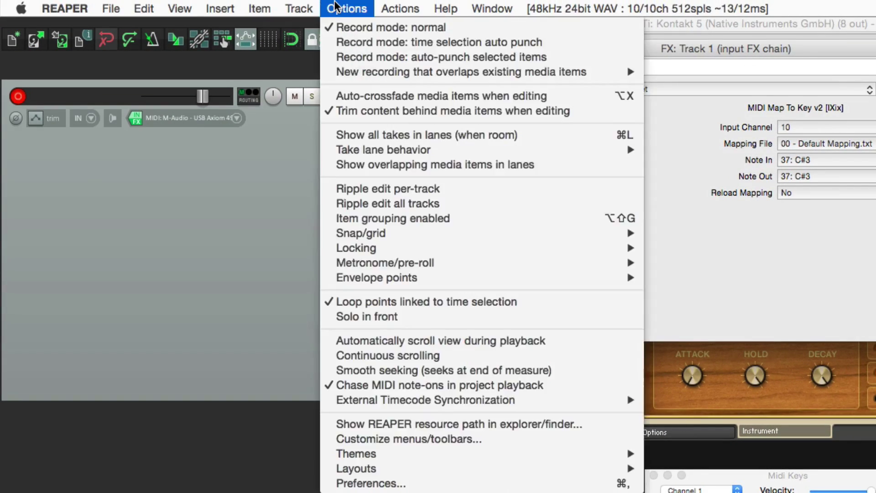
{"action": "left_click", "coordinate": [336, 425]}
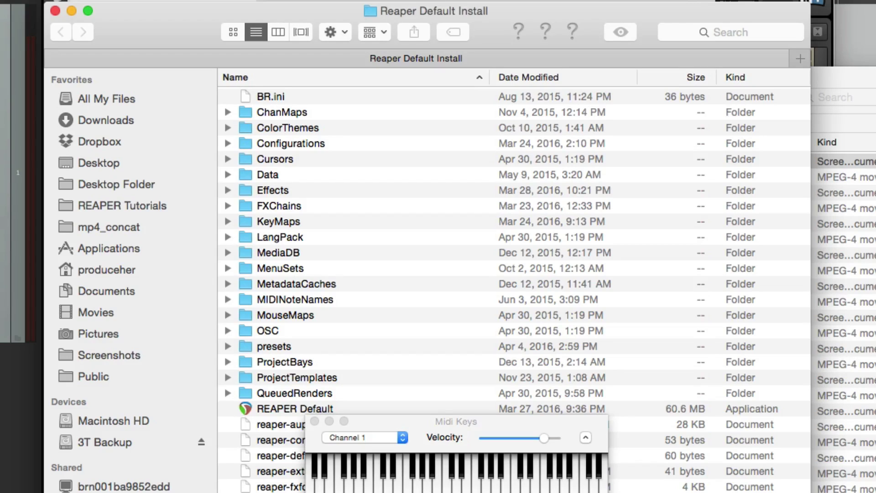
{"action": "double_click", "coordinate": [278, 174]}
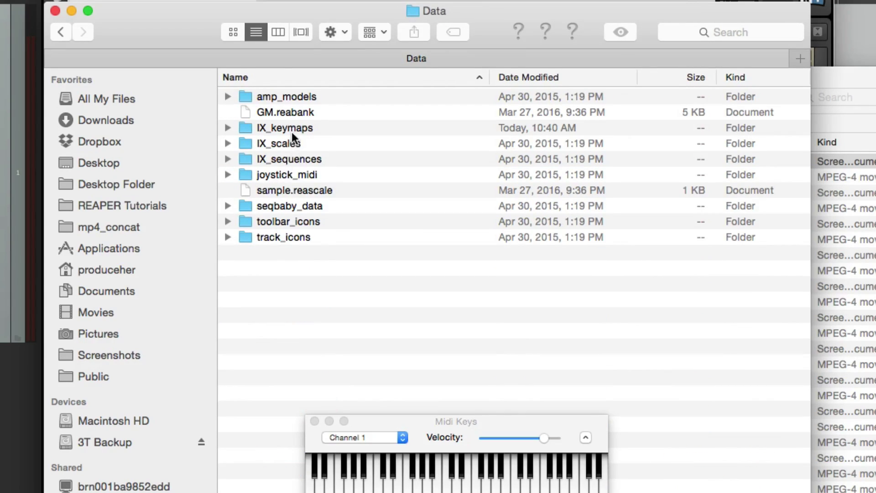
{"action": "double_click", "coordinate": [292, 130]}
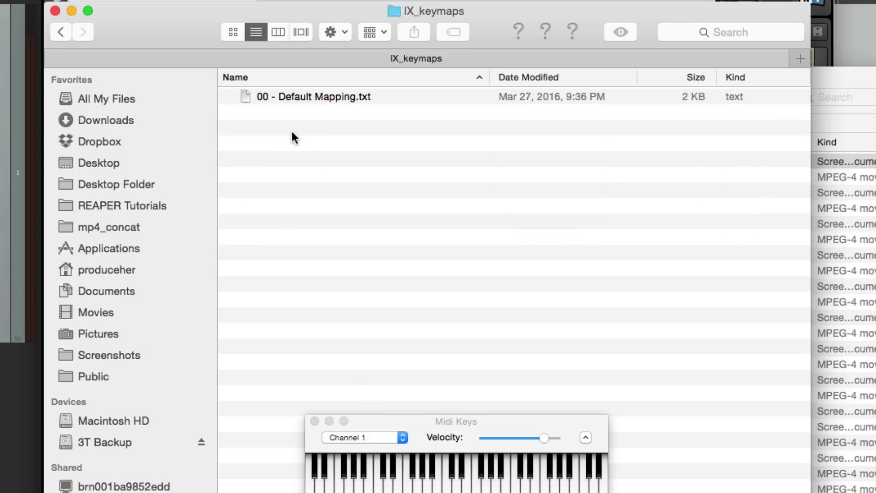
{"action": "double_click", "coordinate": [335, 98]}
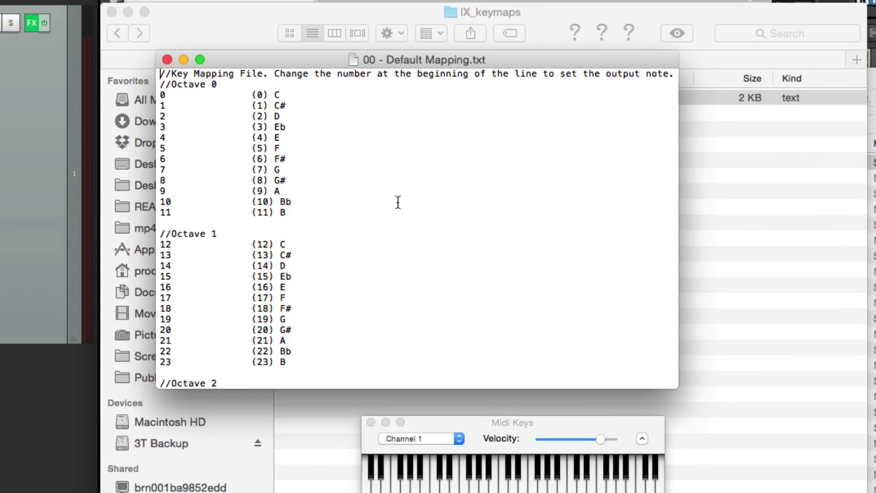
{"action": "scroll", "coordinate": [376, 180], "scroll_direction": "down", "scroll_amount": 5}
{"action": "scroll", "coordinate": [376, 179], "scroll_direction": "up", "scroll_amount": 5}
{"action": "scroll", "coordinate": [227, 149], "scroll_direction": "down", "scroll_amount": 5}
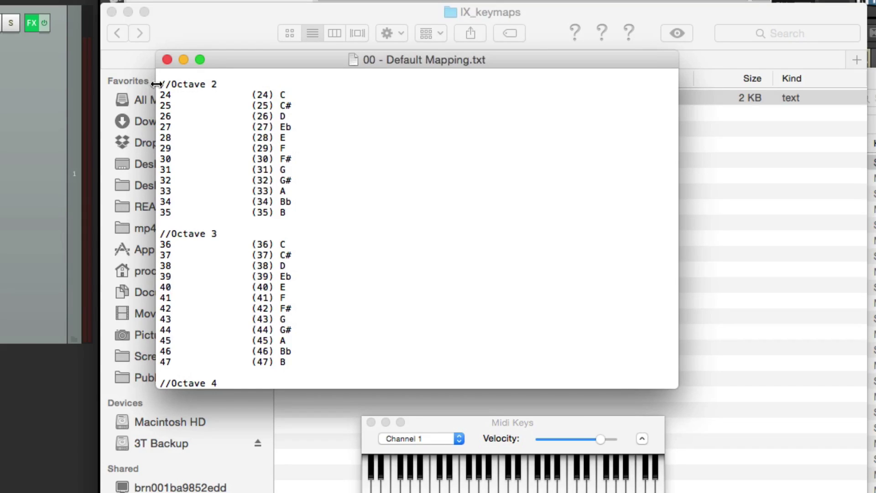
{"action": "left_click", "coordinate": [167, 60]}
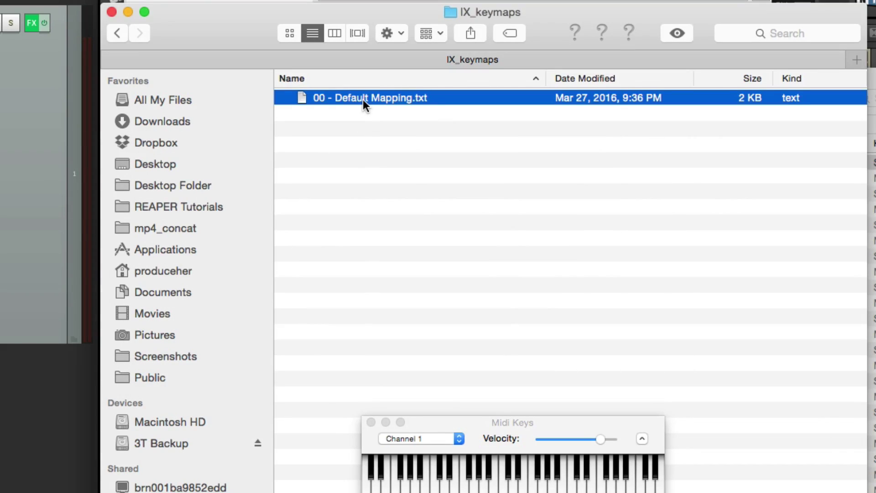
- Duplicate 00 - Default Mapping.txt and rename the copy '01- Sidestick Mapping'
{"action": "key", "text": "super+d"}
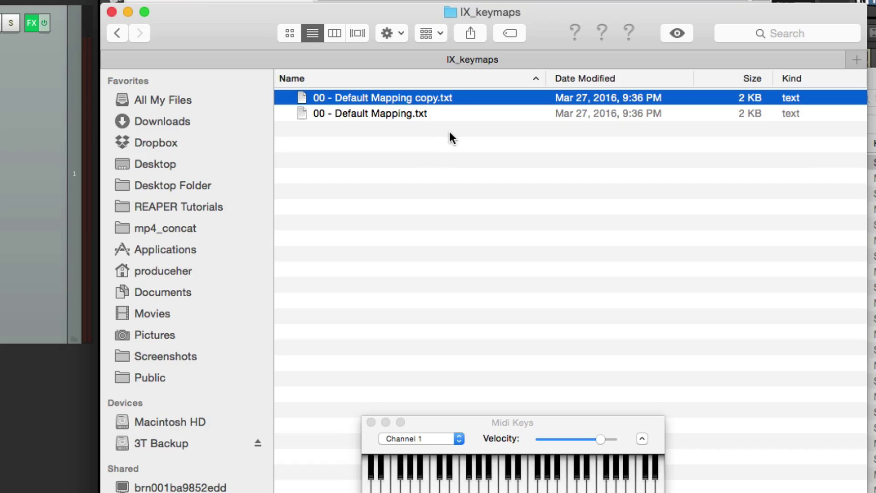
{"action": "key", "text": "Return"}
{"action": "type", "text": "01"}
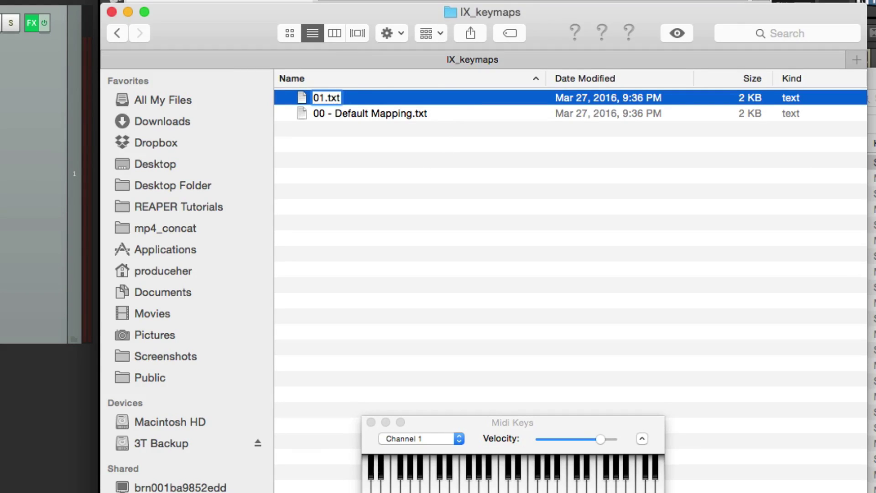
{"action": "type", "text": "- Sidestick Mapping"}
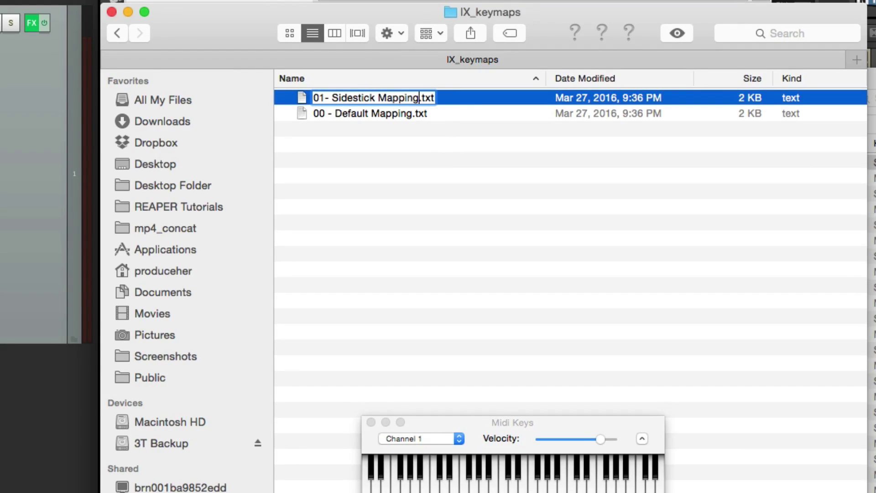
{"action": "key", "text": "Return"}
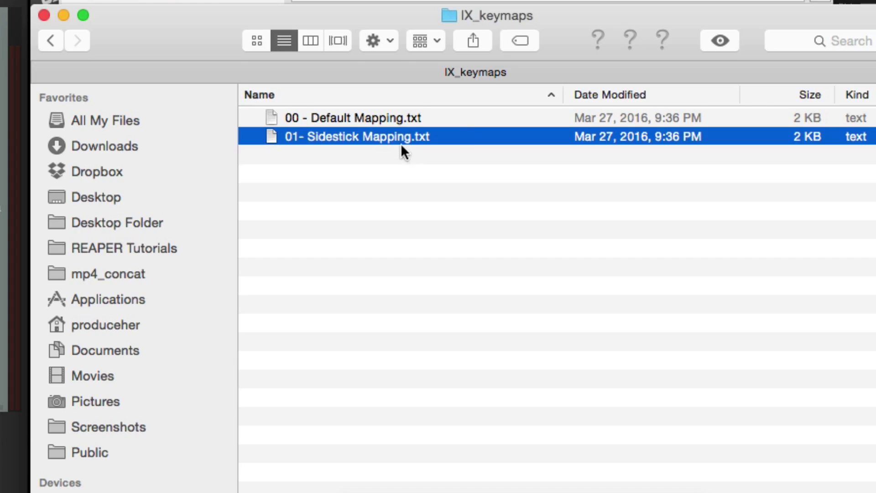
- In 01- Sidestick Mapping.txt, change line 37's output to 38 and line 38's to 37, then save
{"action": "double_click", "coordinate": [400, 135]}
{"action": "scroll", "coordinate": [482, 206], "scroll_direction": "down", "scroll_amount": 10}
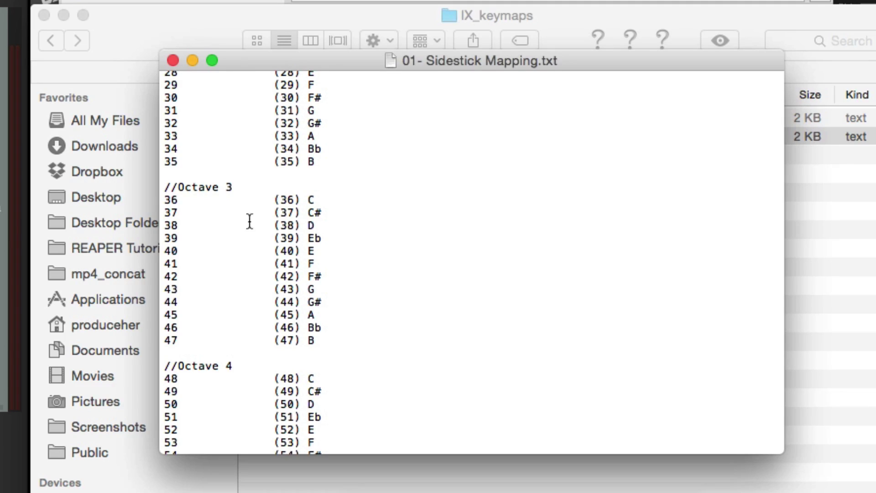
{"action": "double_click", "coordinate": [169, 212]}
{"action": "type", "text": "38"}
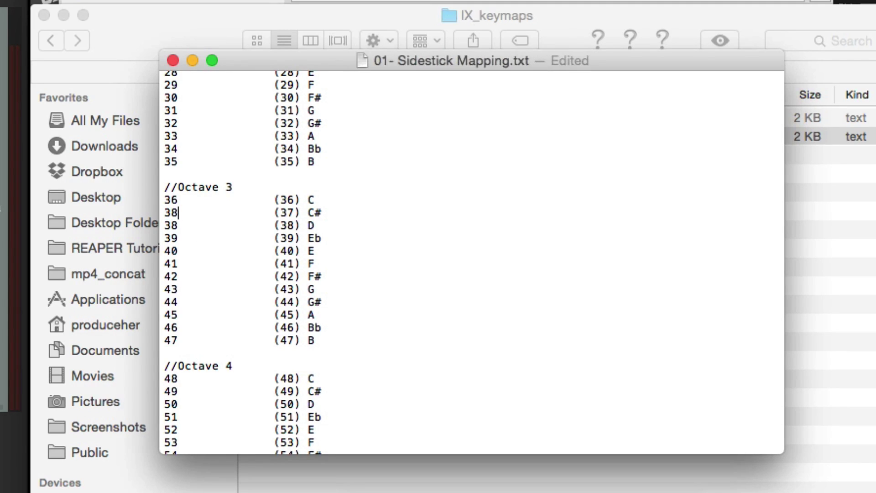
{"action": "double_click", "coordinate": [170, 225]}
{"action": "type", "text": "37"}
{"action": "key", "text": "super+s"}
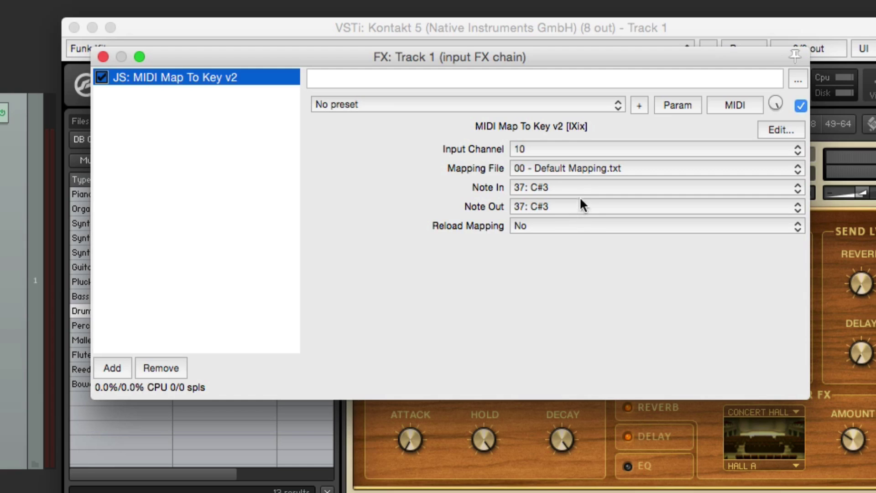
- Toggle MIDI Map To Key v2 offline and back online, then select 01- Sidestick Mapping.txt
{"action": "left_click", "coordinate": [574, 169]}
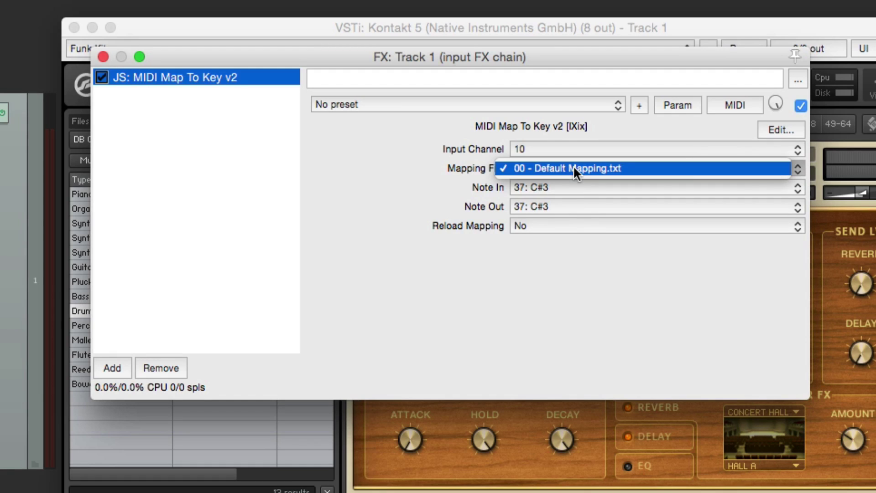
{"action": "left_click", "coordinate": [580, 258]}
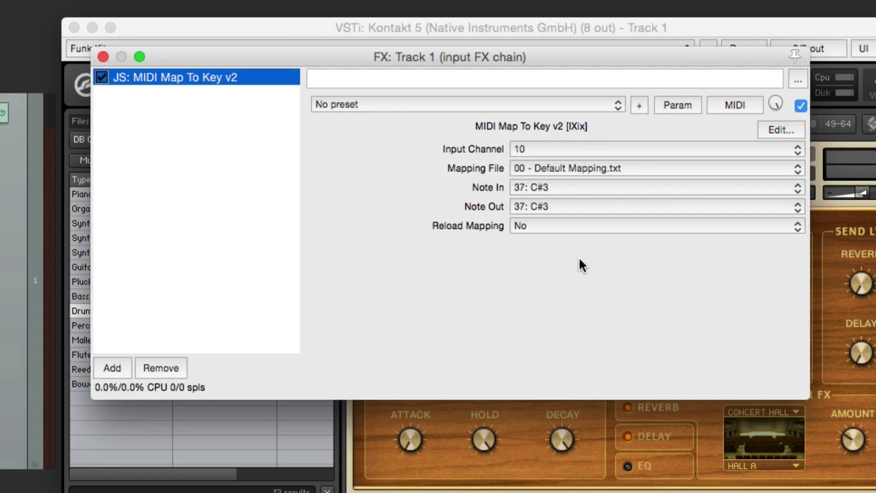
{"action": "right_click", "coordinate": [231, 78]}
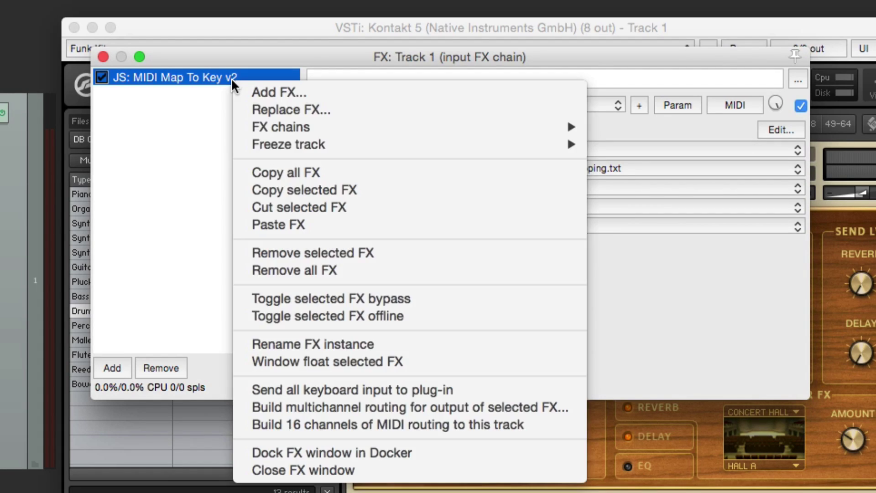
{"action": "left_click", "coordinate": [247, 316]}
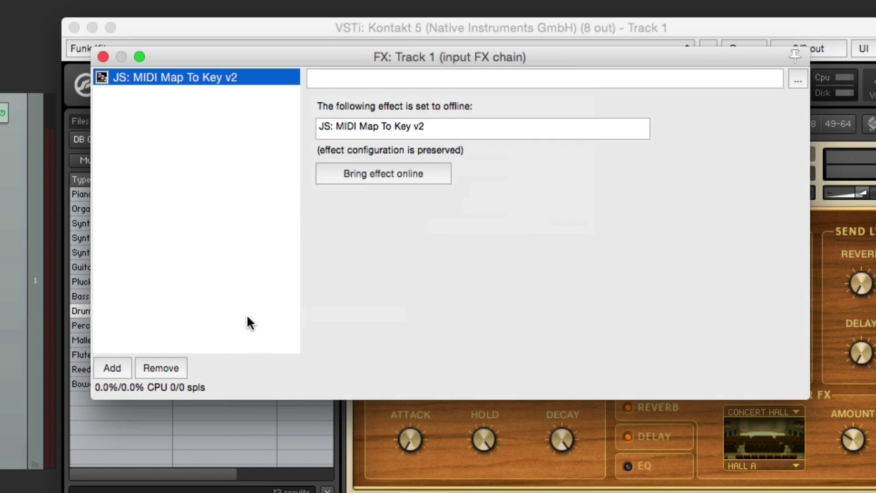
{"action": "left_click", "coordinate": [352, 179]}
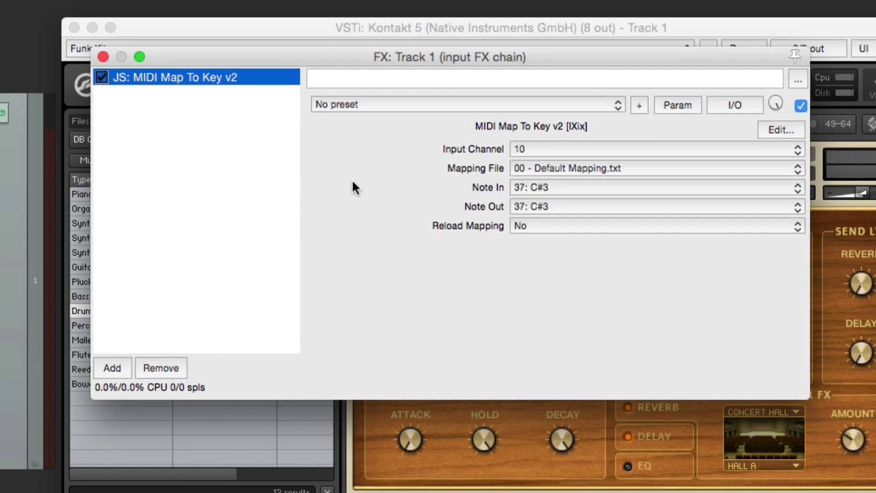
{"action": "left_click", "coordinate": [576, 169]}
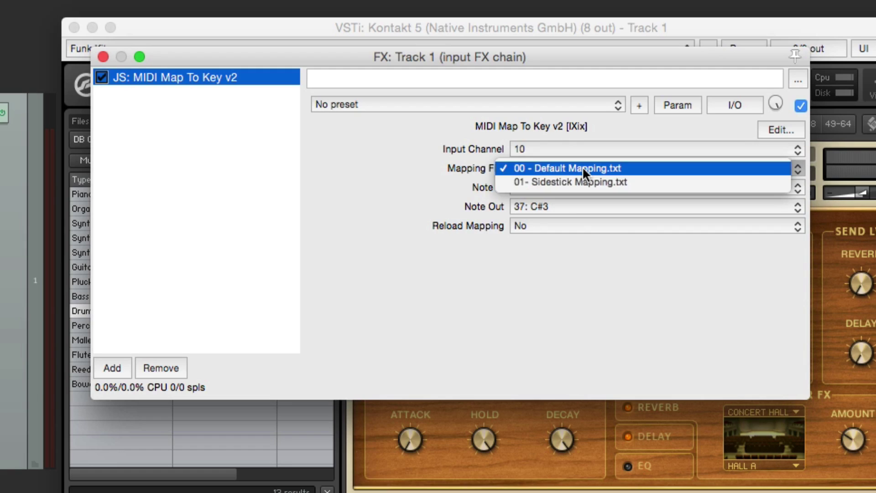
{"action": "left_click", "coordinate": [664, 183]}
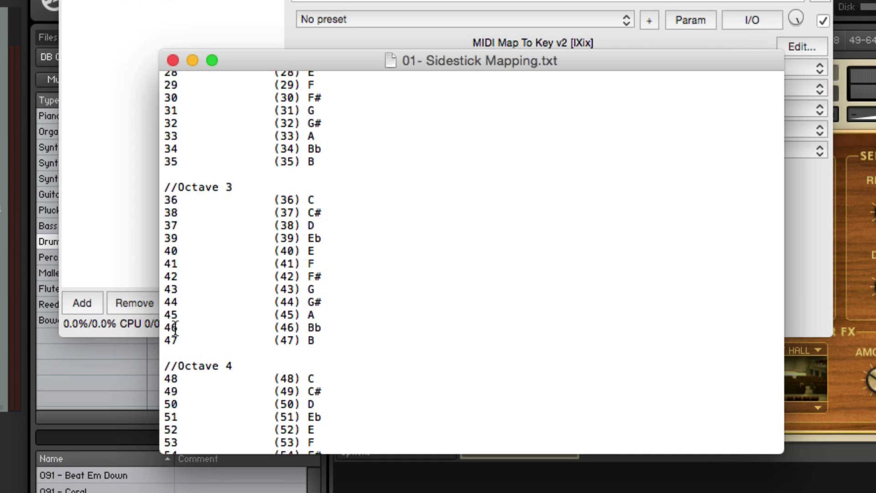
- Change line 46's output to 42 and line 42's to 46, then save and close the file
{"action": "double_click", "coordinate": [173, 327]}
{"action": "type", "text": "42"}
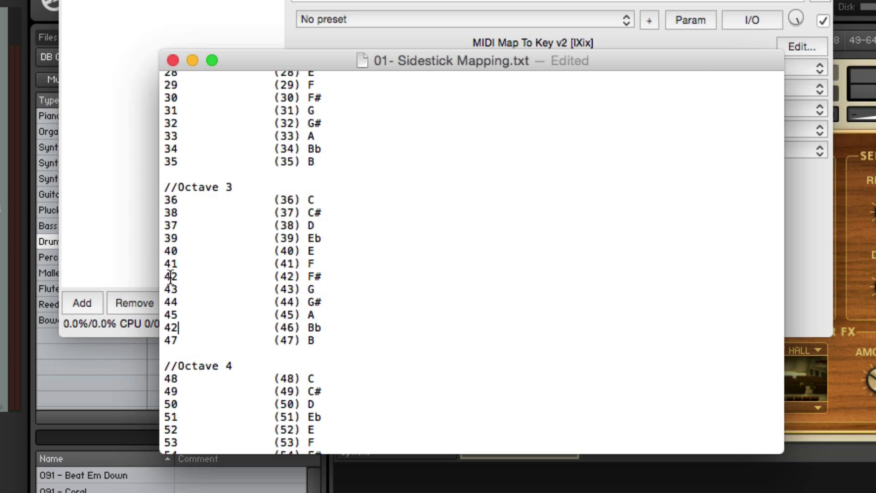
{"action": "double_click", "coordinate": [170, 276]}
{"action": "type", "text": "46"}
{"action": "key", "text": "super+s"}
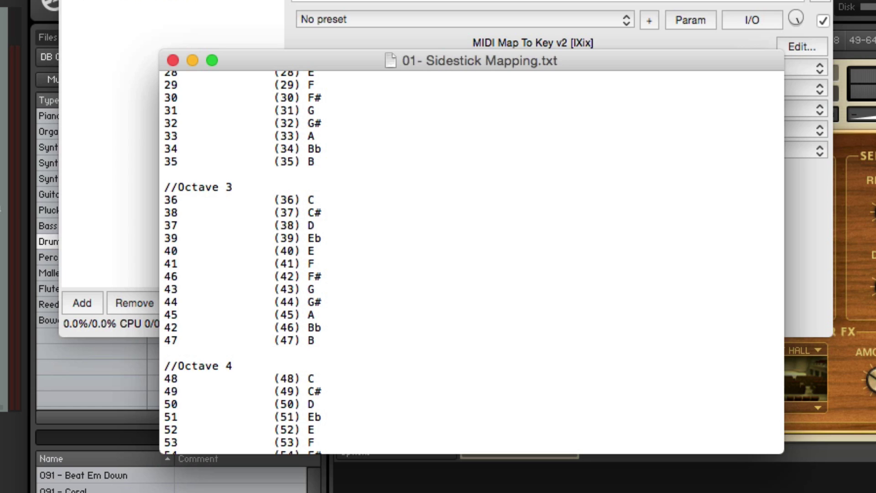
{"action": "key", "text": "super+w"}
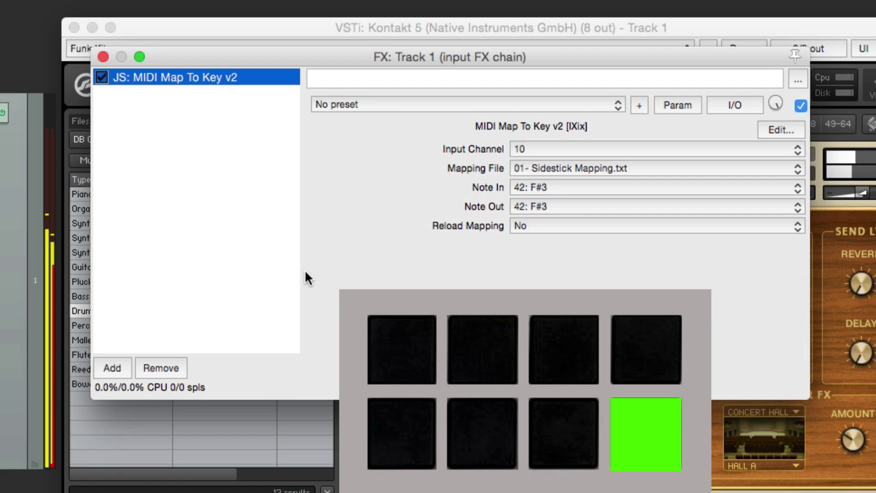
- Choose Reload Now so the edited mapping plays incoming F#3 (42) as Bb3 (46)
{"action": "left_click", "coordinate": [534, 226]}
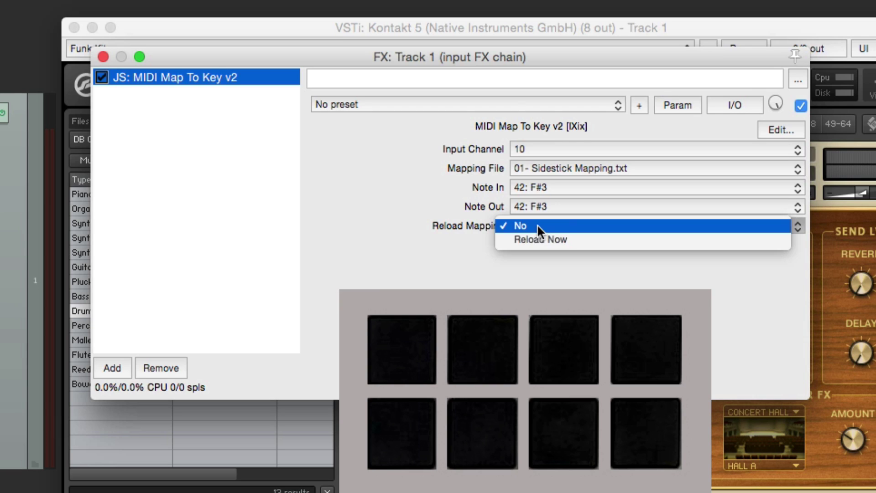
{"action": "left_click", "coordinate": [569, 239]}
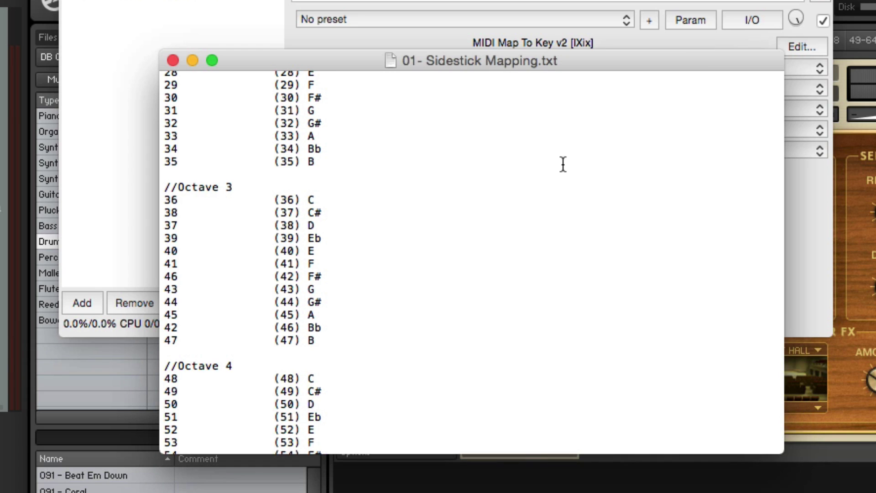
- Change the Eb (51) line's output to 42, then save and close 01- Sidestick Mapping.txt
{"action": "scroll", "coordinate": [451, 261], "scroll_direction": "down", "scroll_amount": 3}
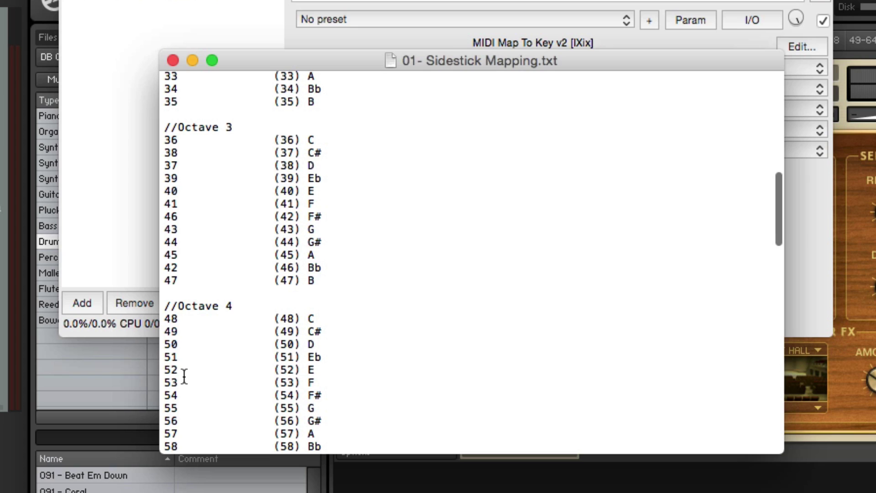
{"action": "double_click", "coordinate": [170, 357]}
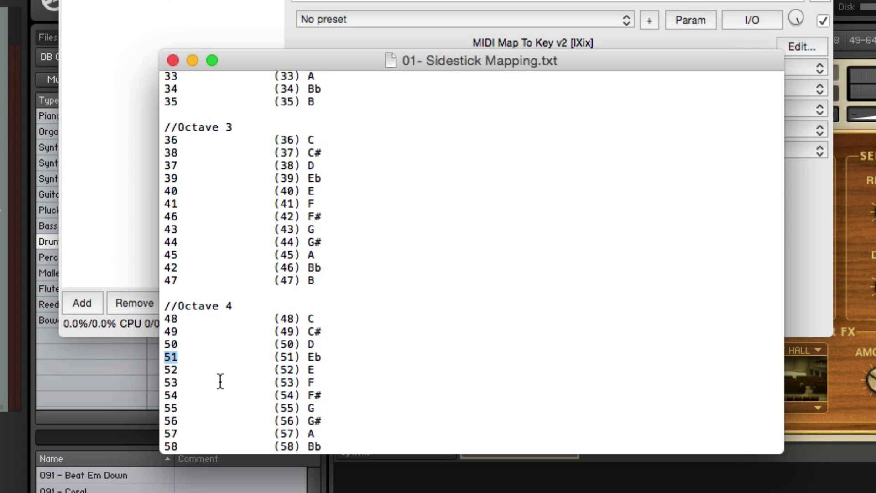
{"action": "type", "text": "42"}
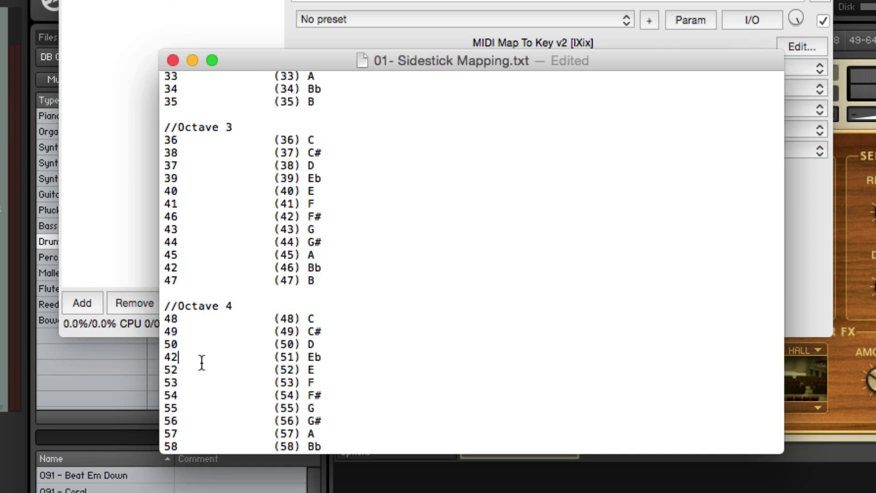
{"action": "key", "text": "super+s"}
{"action": "key", "text": "super+w"}
- Reload the mapping with Reload Now, then set the Octave 4 C# (49) output to 58, and save and close the file
{"action": "left_click", "coordinate": [553, 231]}
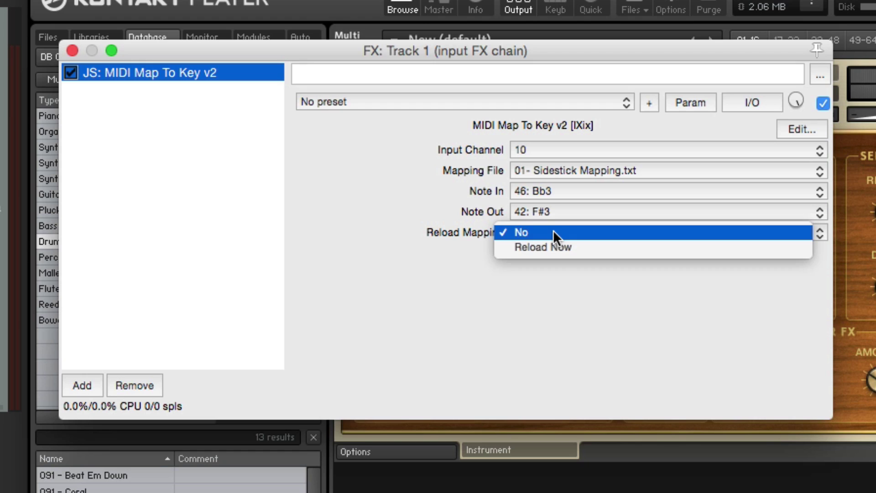
{"action": "left_click", "coordinate": [558, 246]}
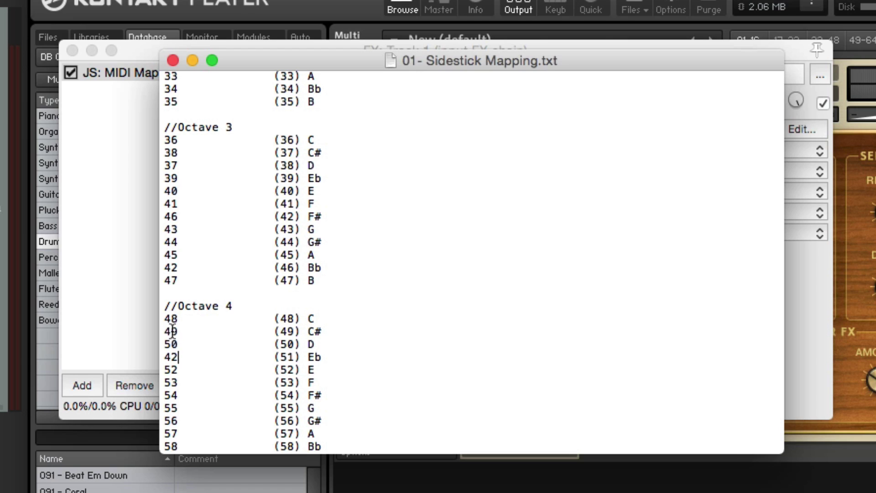
{"action": "double_click", "coordinate": [172, 330]}
{"action": "type", "text": "58"}
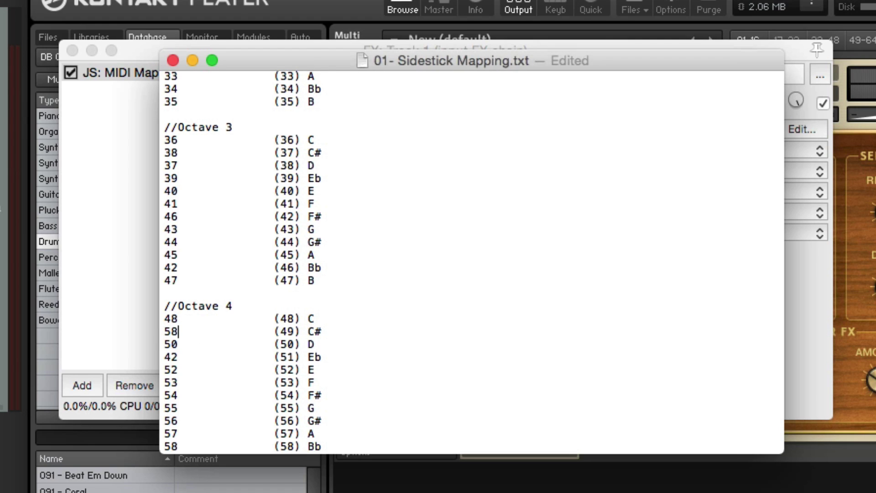
{"action": "key", "text": "super+s"}
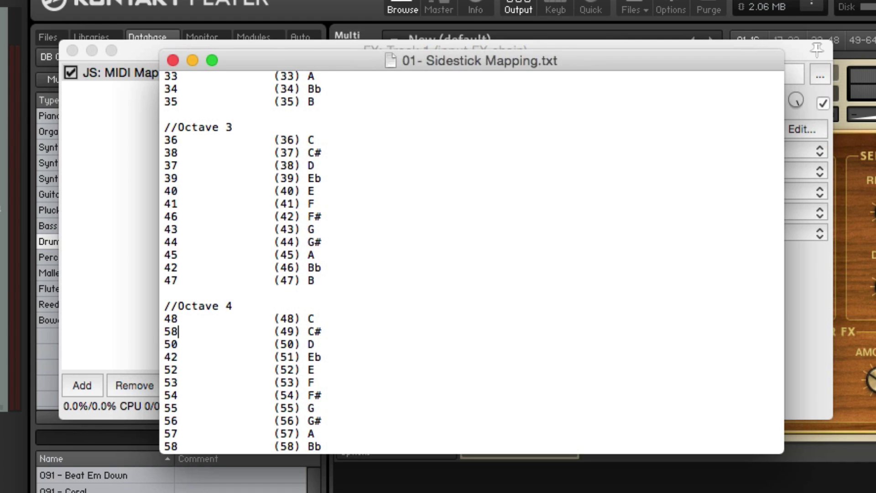
{"action": "key", "text": "super+w"}
- Reload the mapping so C#4 (49) maps to Bb4 (58), keeping 01- Sidestick Mapping.txt selected
{"action": "left_click", "coordinate": [559, 233]}
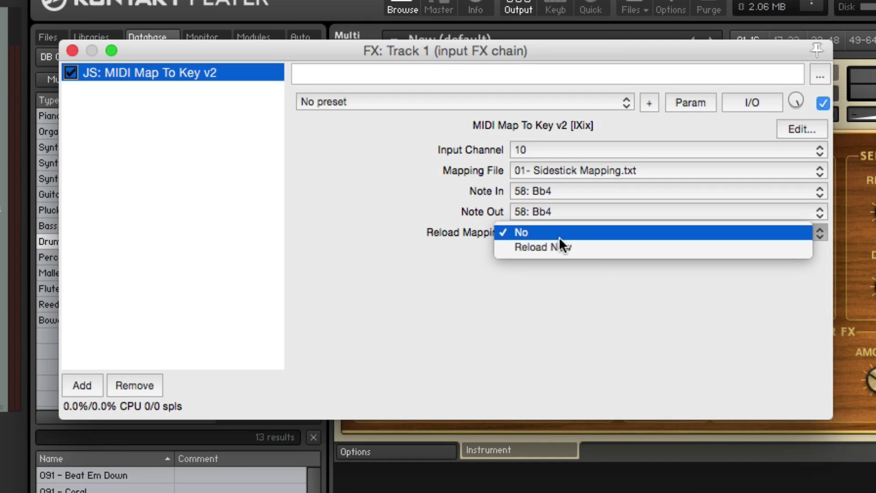
{"action": "left_click", "coordinate": [563, 248]}
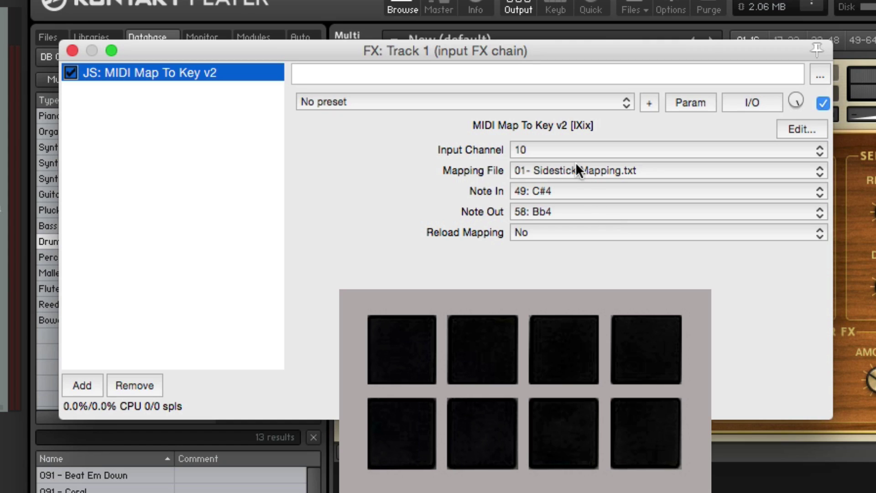
{"action": "left_click", "coordinate": [587, 181]}
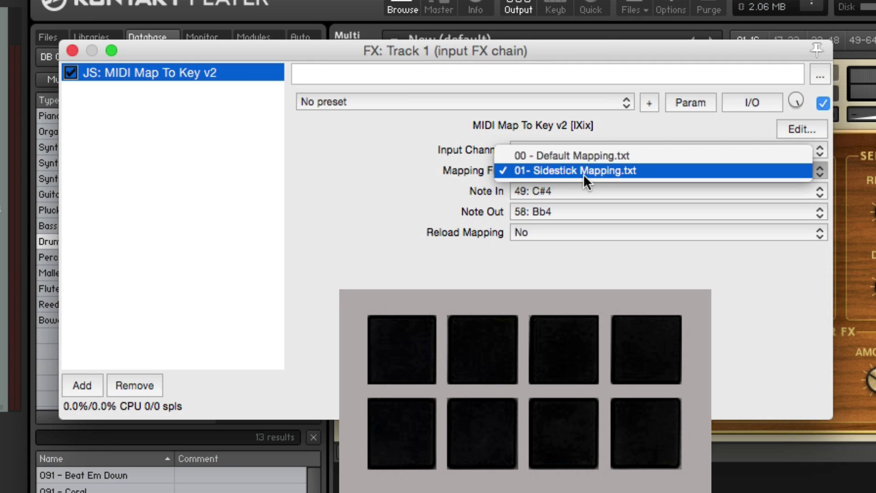
{"action": "left_click", "coordinate": [583, 171]}
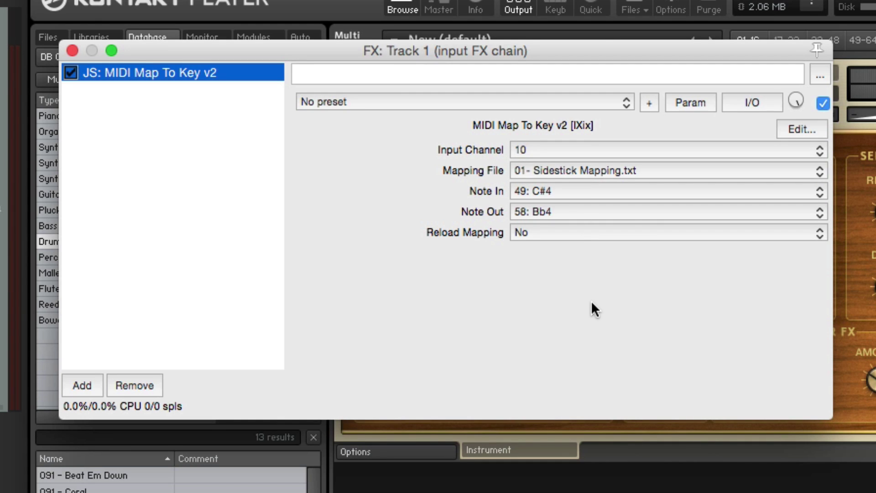
- Record a drum-pad take on Track 1 starting near bar 2, creating 01-Recorded MIDI
{"action": "left_click", "coordinate": [72, 50]}
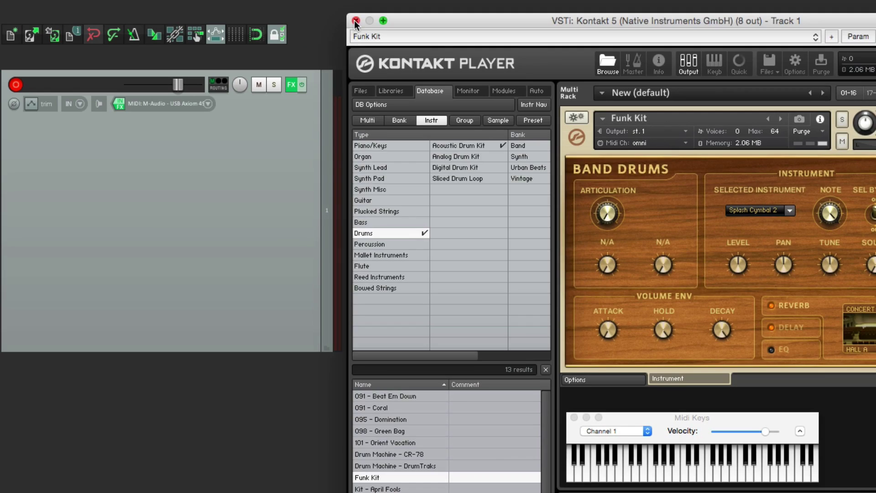
{"action": "left_click", "coordinate": [433, 122]}
{"action": "left_click", "coordinate": [426, 156]}
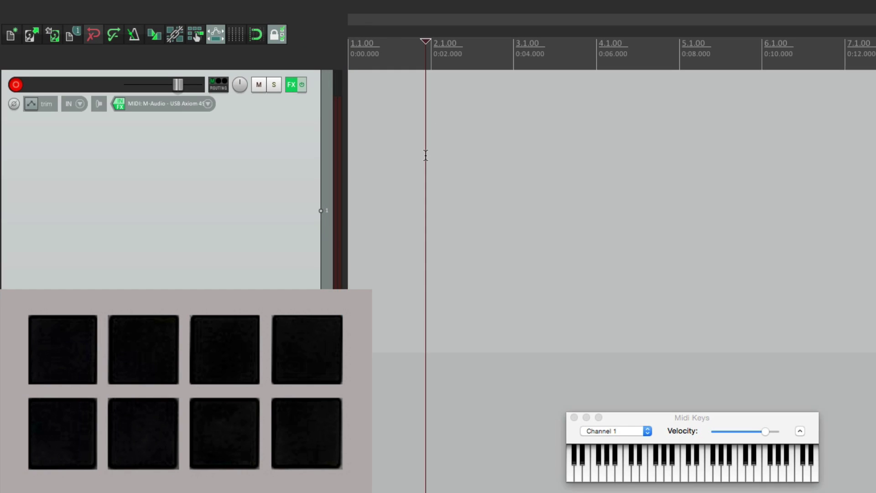
{"action": "key", "text": "super+r"}
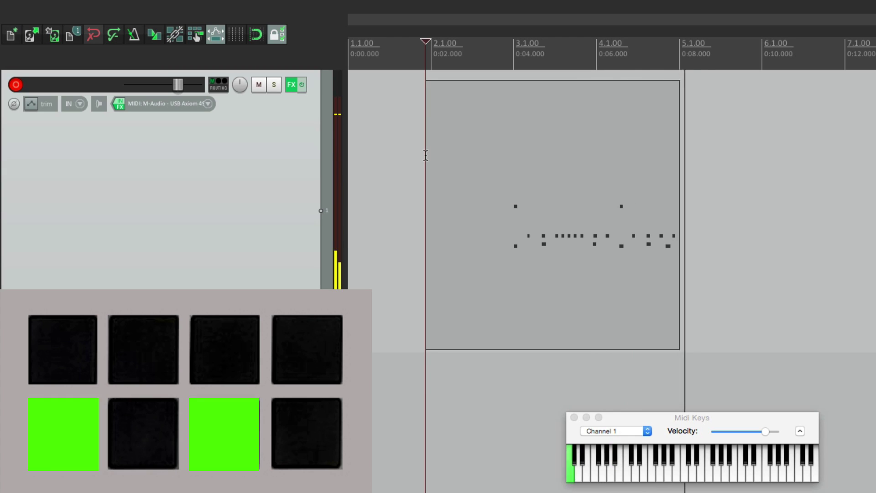
{"action": "key", "text": "space"}
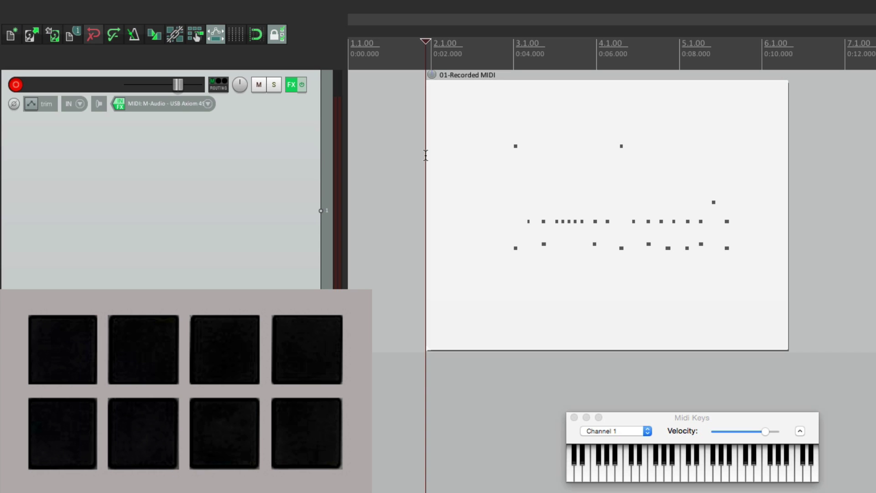
- Open the recorded take in the MIDI editor and select the C#2 and F#2 notes to check the remapping
{"action": "double_click", "coordinate": [538, 205]}
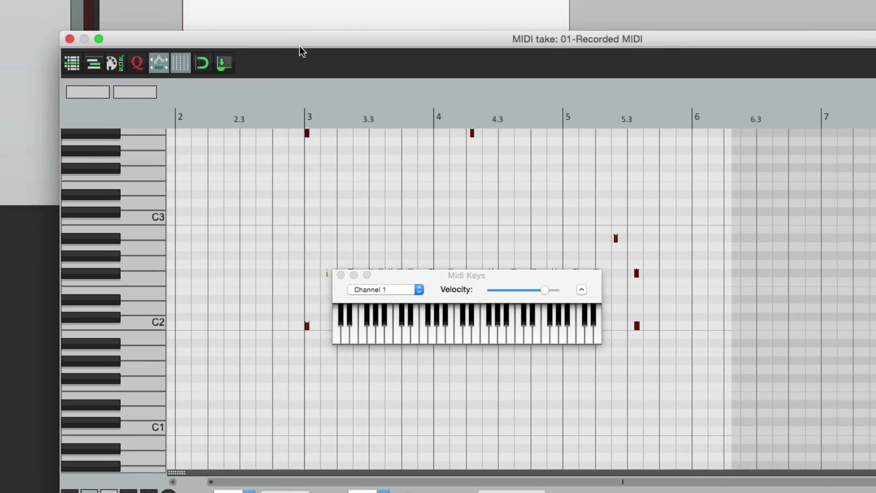
{"action": "scroll", "coordinate": [256, 294], "scroll_direction": "up", "scroll_amount": 3}
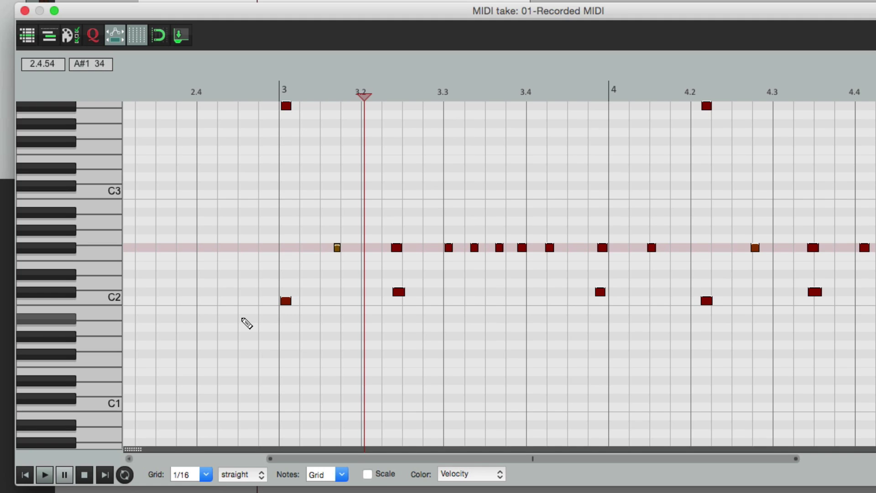
{"action": "left_click", "coordinate": [70, 296]}
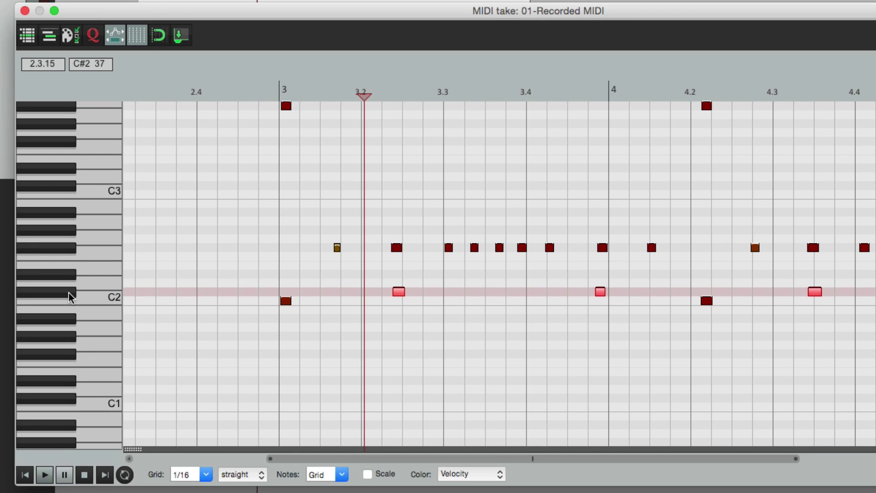
{"action": "left_click", "coordinate": [70, 250]}
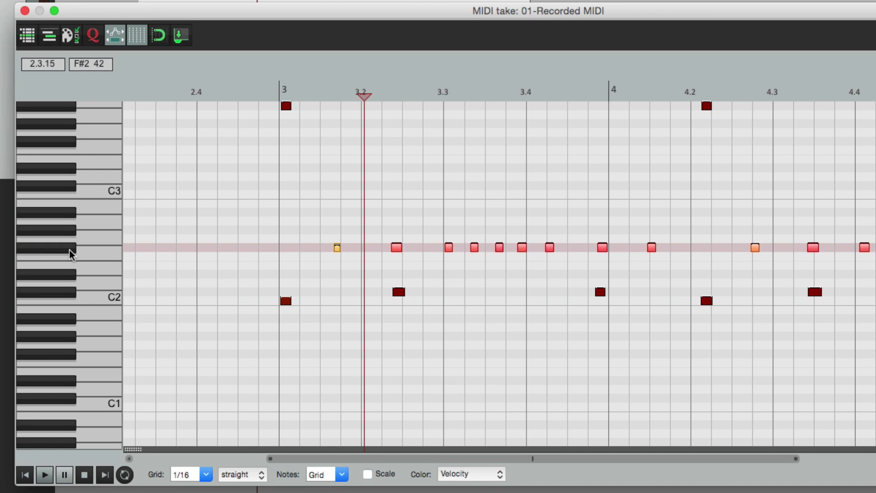
{"action": "scroll", "coordinate": [287, 258], "scroll_direction": "right", "scroll_amount": 8}
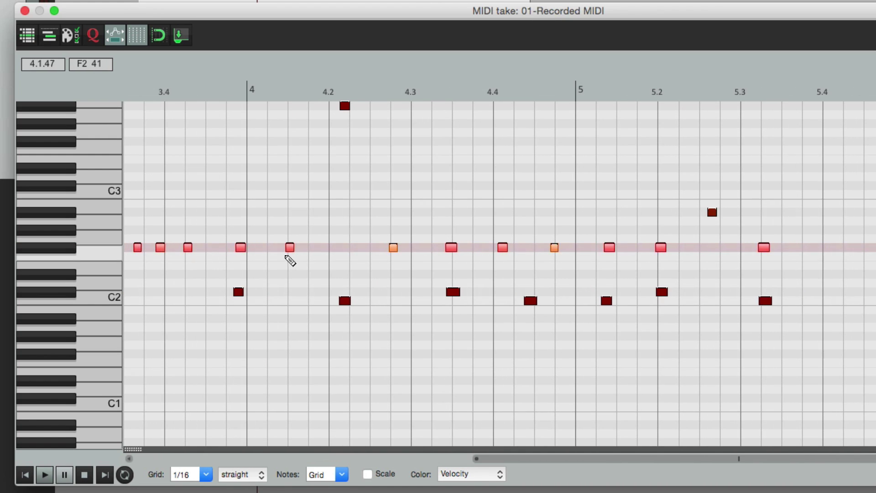
{"action": "left_click", "coordinate": [70, 213]}
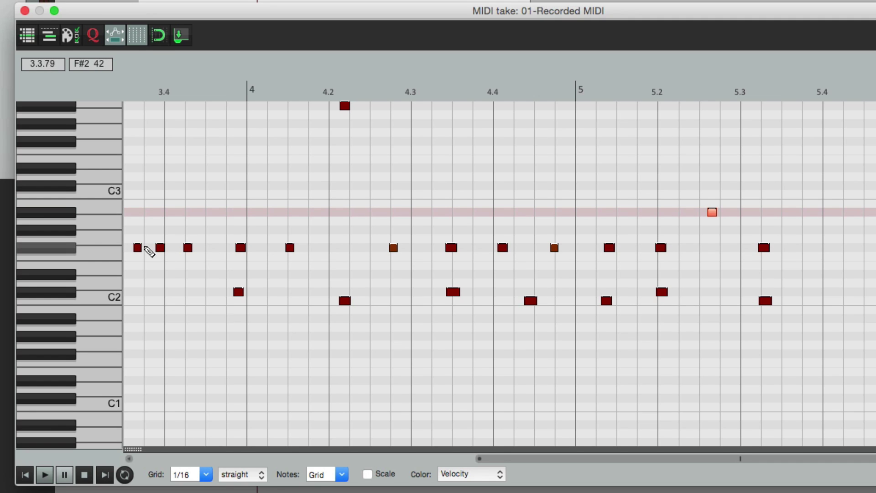
{"action": "left_click", "coordinate": [67, 250]}
- Confirm 01- Sidestick Mapping.txt is still the selected mapping file in the input FX
{"action": "scroll", "coordinate": [240, 298], "scroll_direction": "left", "scroll_amount": 10}
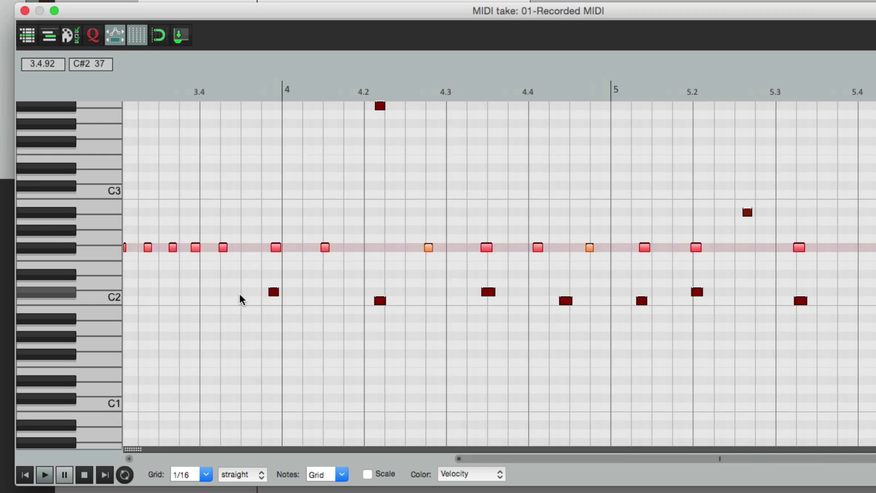
{"action": "scroll", "coordinate": [240, 297], "scroll_direction": "up", "scroll_amount": 3}
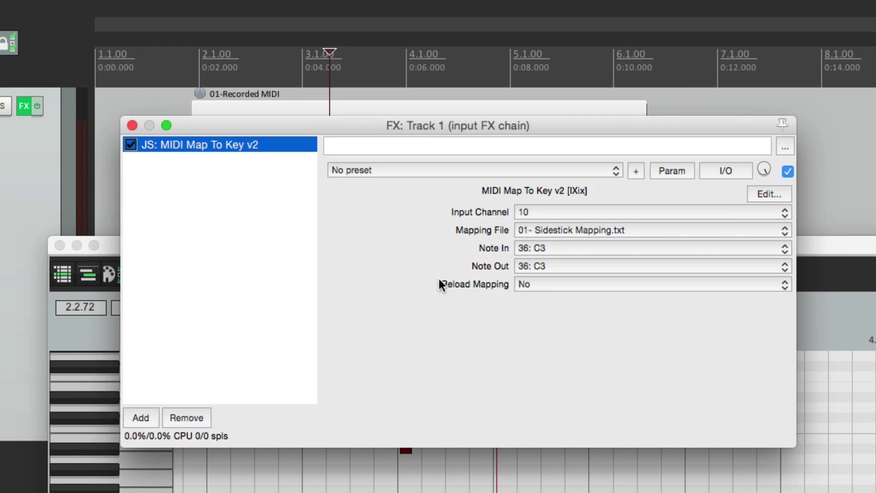
{"action": "left_click", "coordinate": [550, 230]}
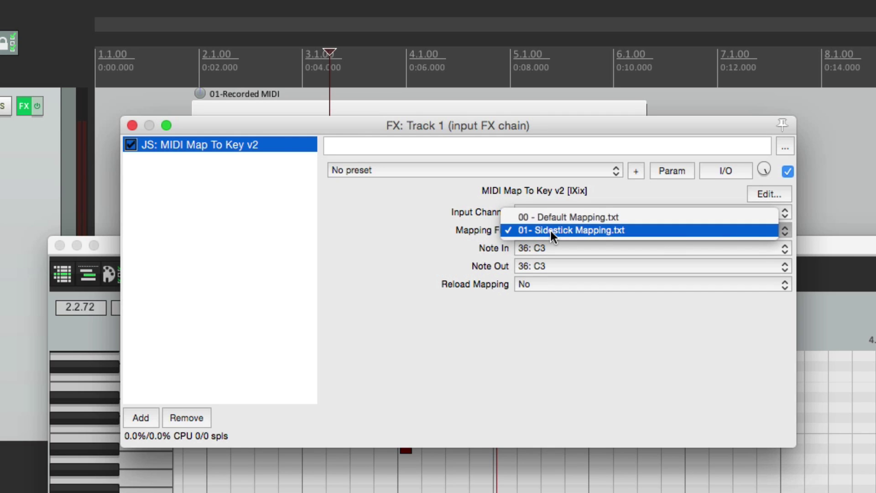
{"action": "left_click", "coordinate": [492, 253]}
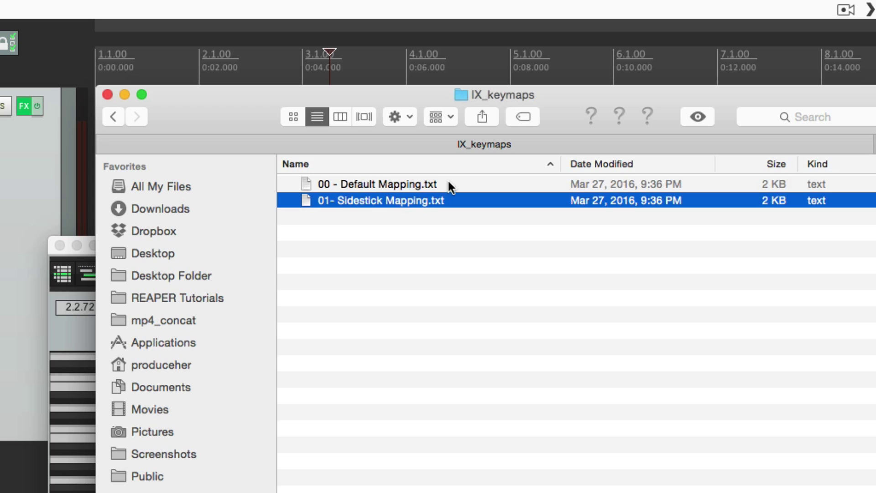
- Duplicate 00 - Default Mapping.txt, rename the copy 02 - Live Drumkit.txt, and open it in TextEdit
{"action": "left_click", "coordinate": [449, 182]}
{"action": "key", "text": "super+d"}
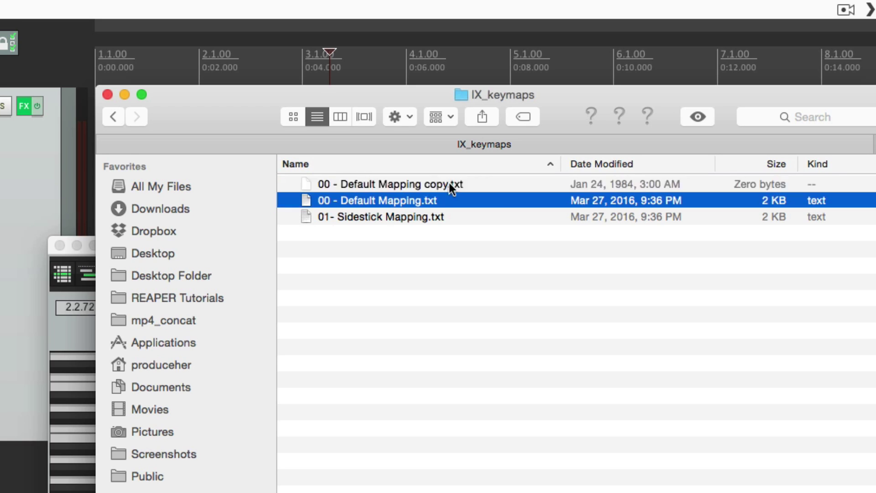
{"action": "key", "text": "Return"}
{"action": "type", "text": "02 - Live Drumkit"}
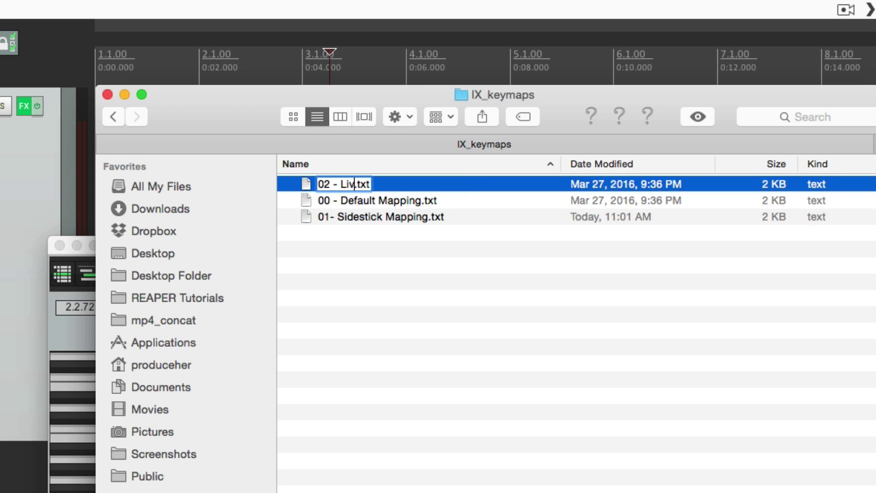
{"action": "key", "text": "Return"}
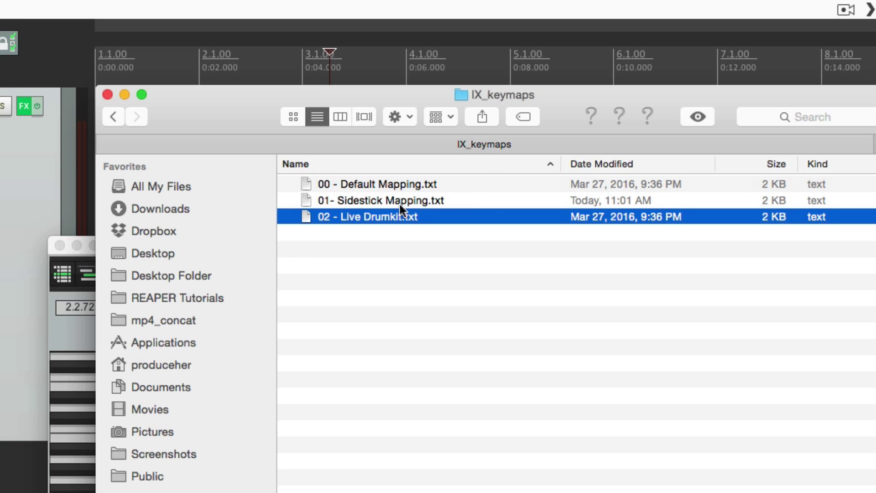
{"action": "double_click", "coordinate": [385, 216]}
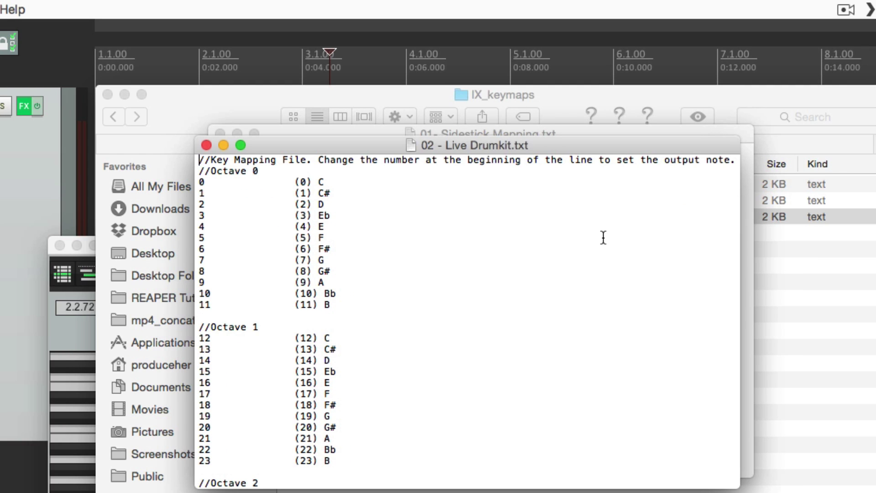